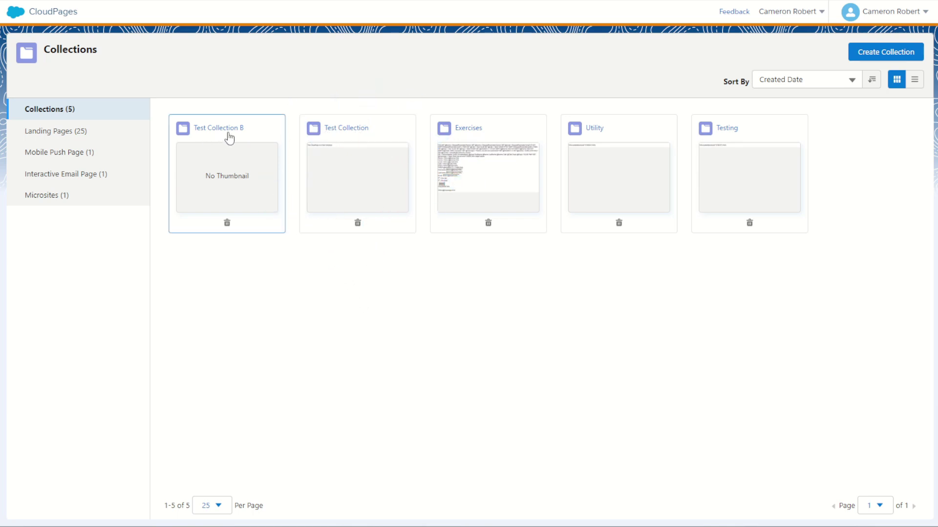
Review Test Collection's seven items, then check that Test Collection B shows the empty-collection message
left_click(369, 137)
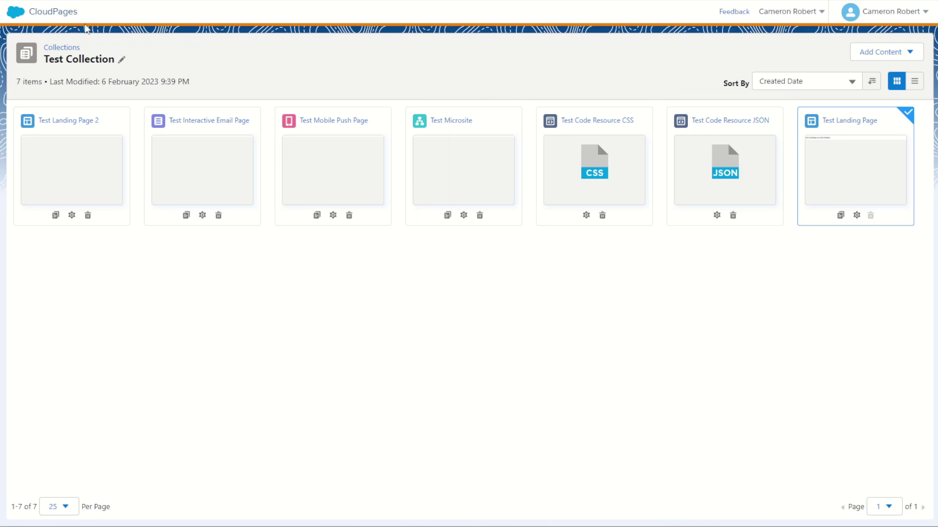
left_click(70, 49)
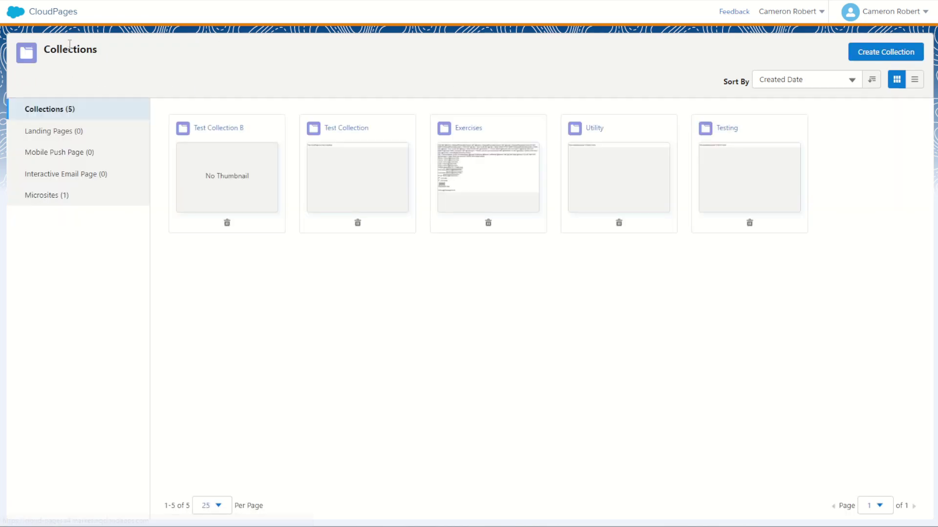
left_click(243, 143)
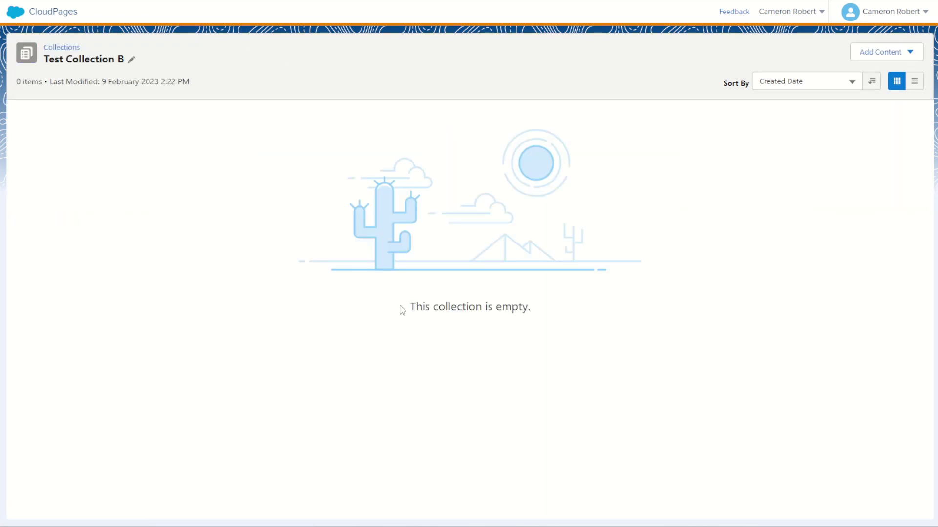
left_click_drag(401, 309, 579, 318)
left_click(634, 338)
Update the Content Assets data source in SFMC Companion and bring up Object Search
left_click(64, 48)
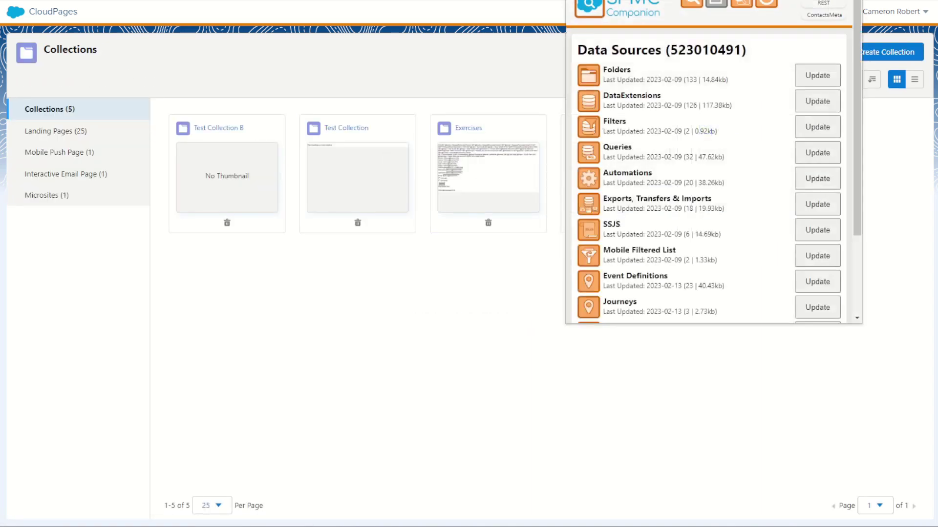
scroll(713, 210, "down", 3)
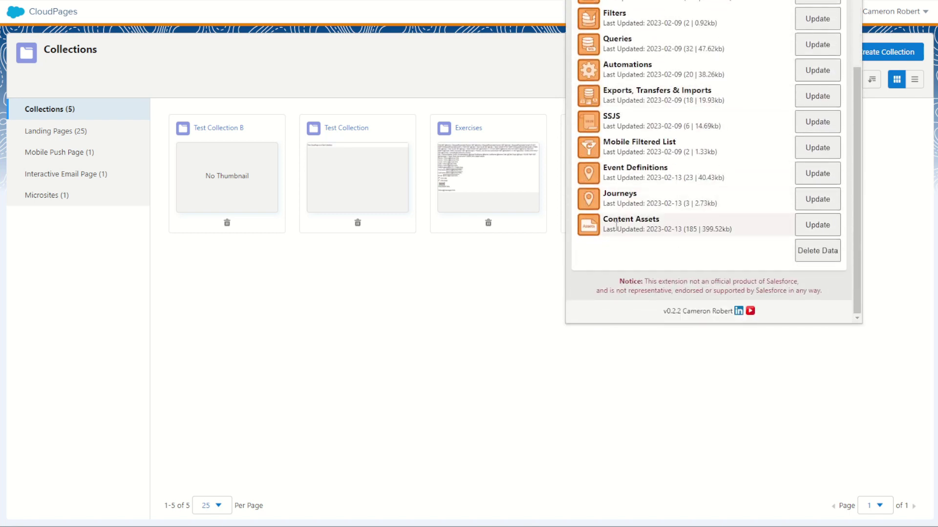
left_click(825, 228)
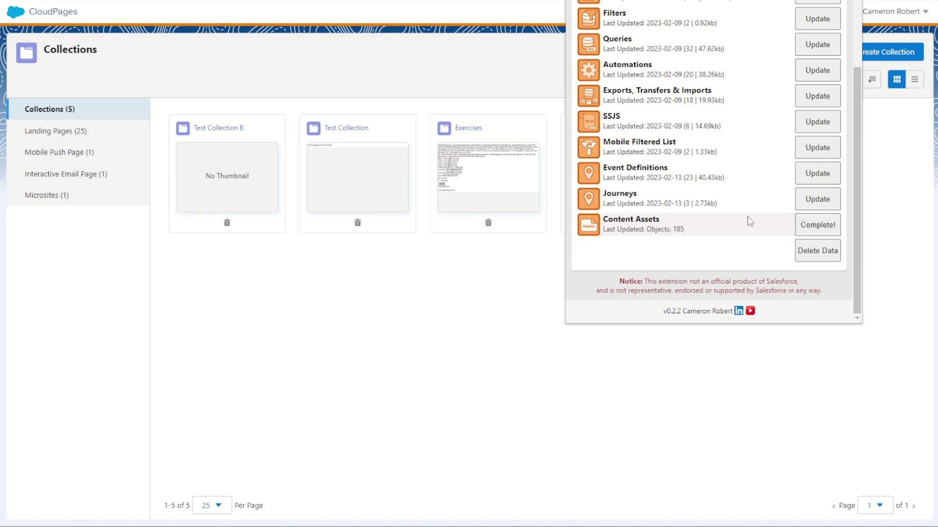
scroll(734, 203, "up", 5)
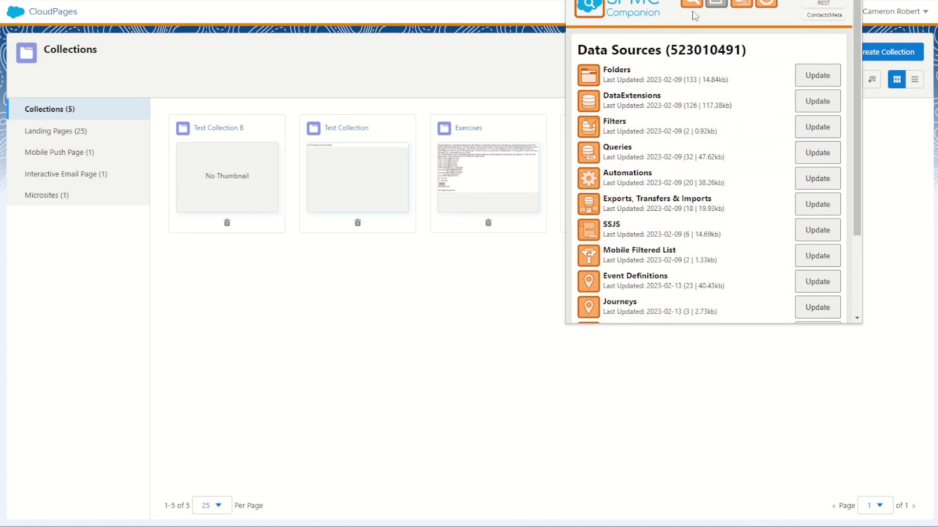
left_click(693, 4)
Search Companion for 'test collection', glance at Test Collection B, then open Test Collection's six assets
left_click(54, 60)
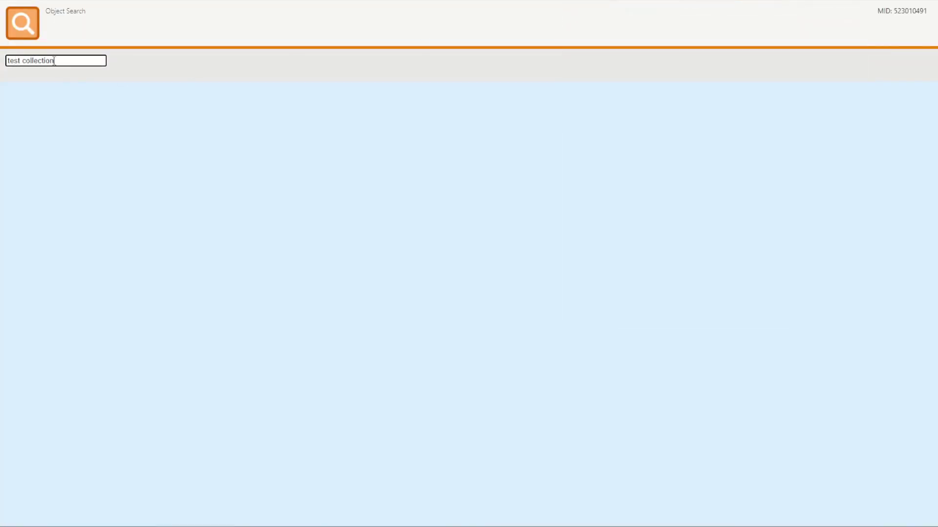
key("Return")
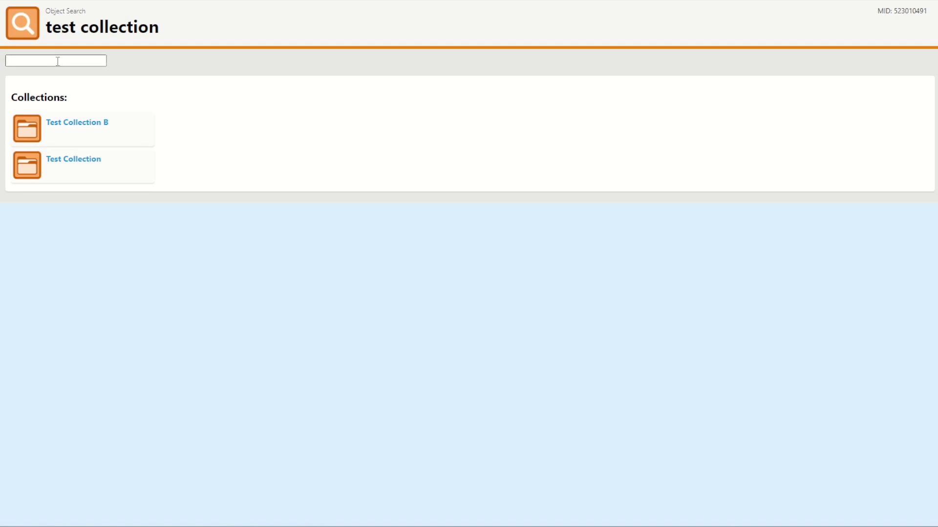
left_click(103, 123)
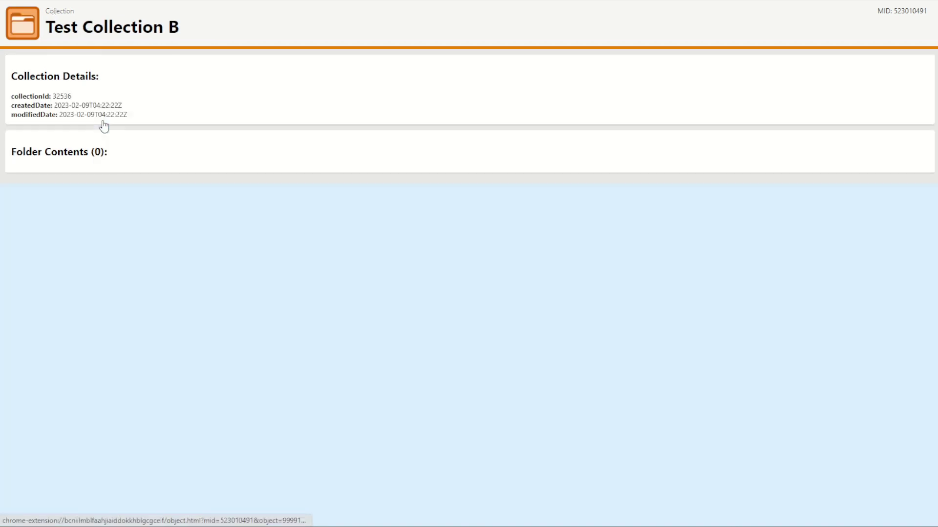
key("alt+Left")
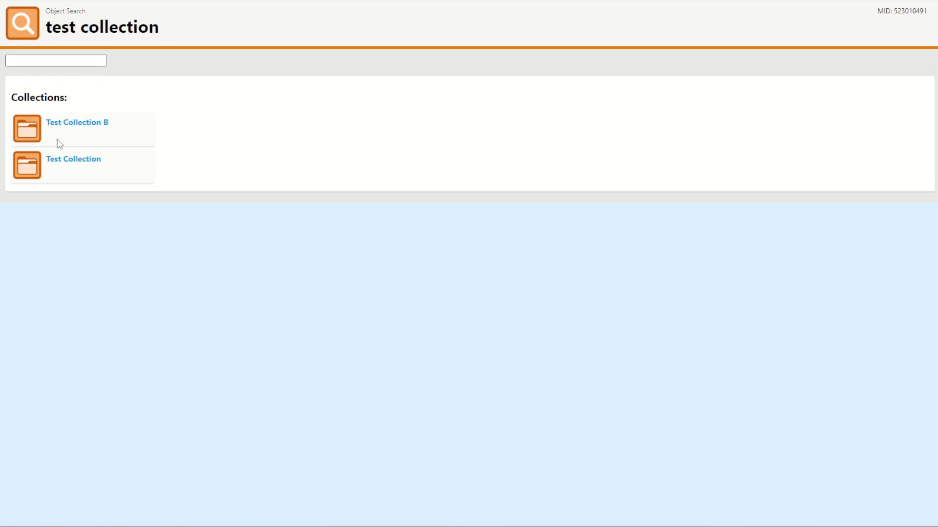
left_click(67, 163)
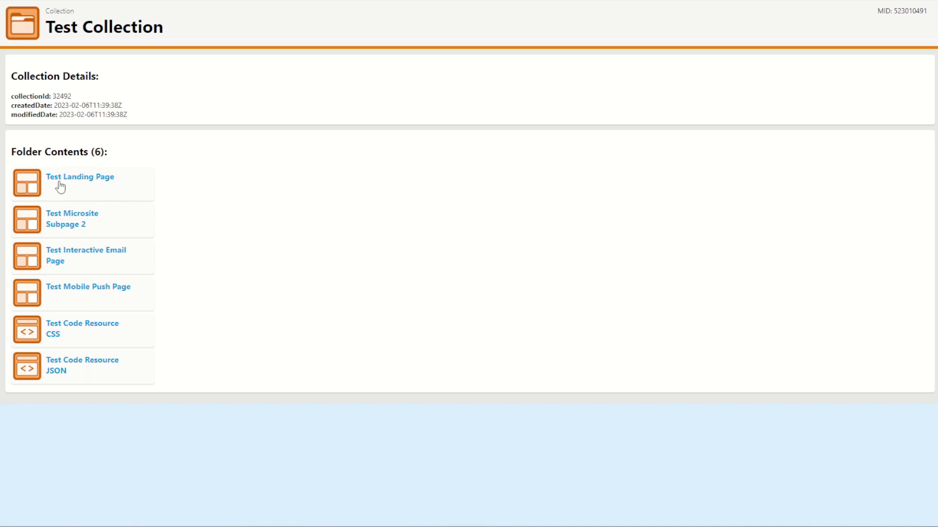
Confirm in CloudPages Page Details that Test Landing Page has Published status
key("ctrl+w")
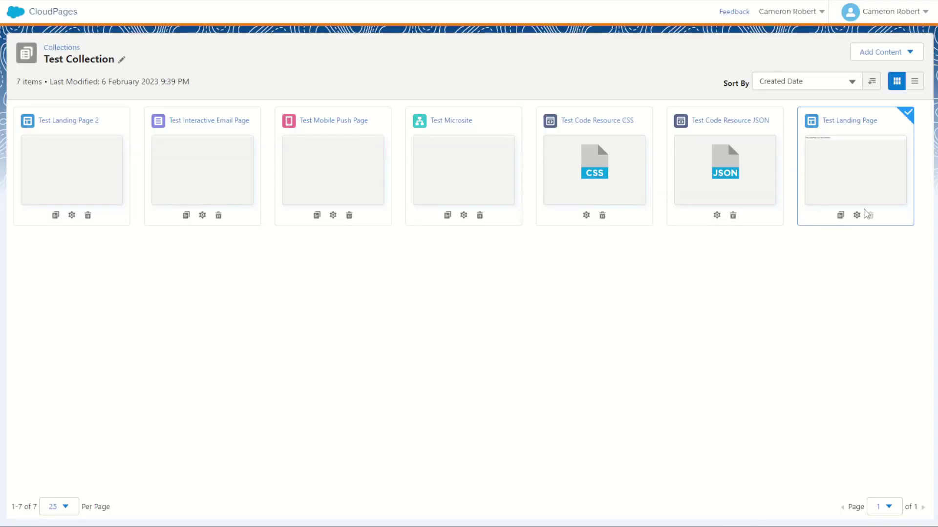
left_click(857, 215)
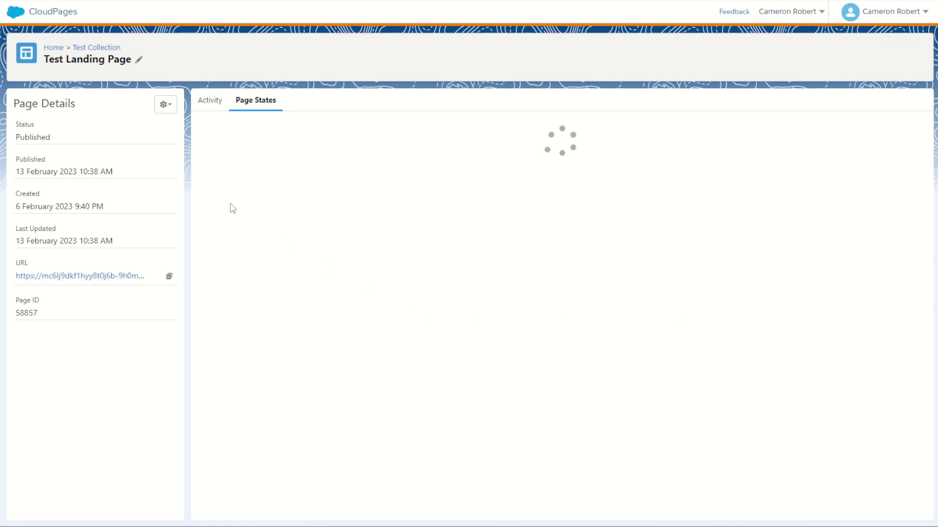
double_click(40, 139)
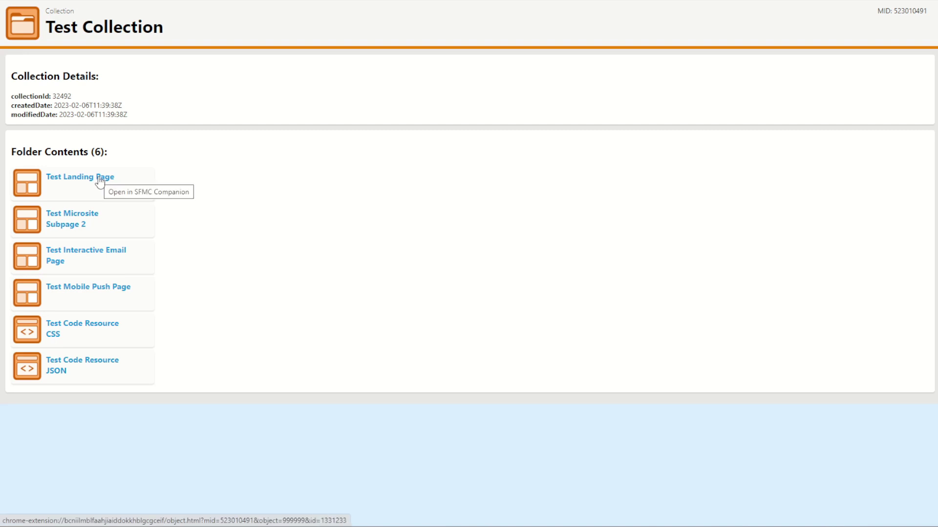
Open Test Landing Page's asset details and read its content URL and CloudPage move warning
left_click(100, 181)
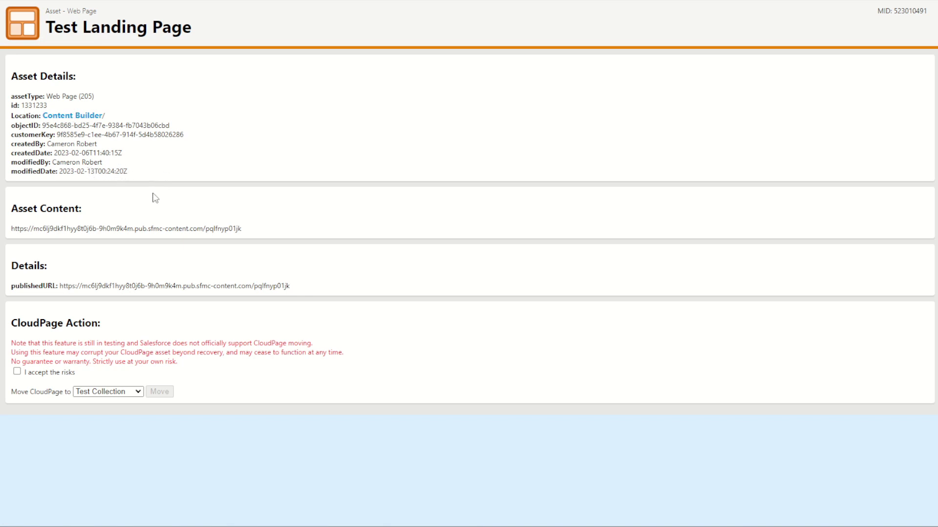
left_click_drag(241, 229, 20, 225)
left_click_drag(105, 343, 130, 343)
left_click(333, 343)
left_click_drag(121, 354, 175, 356)
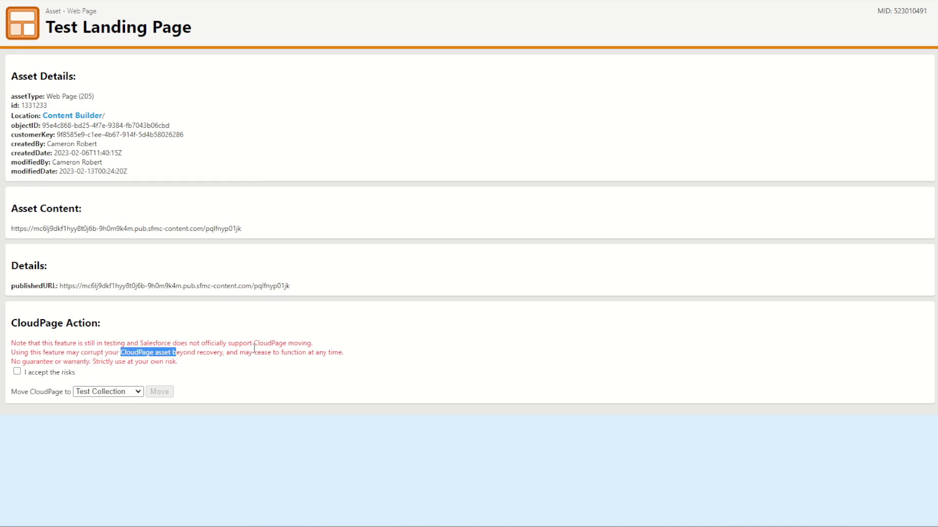
left_click(277, 353)
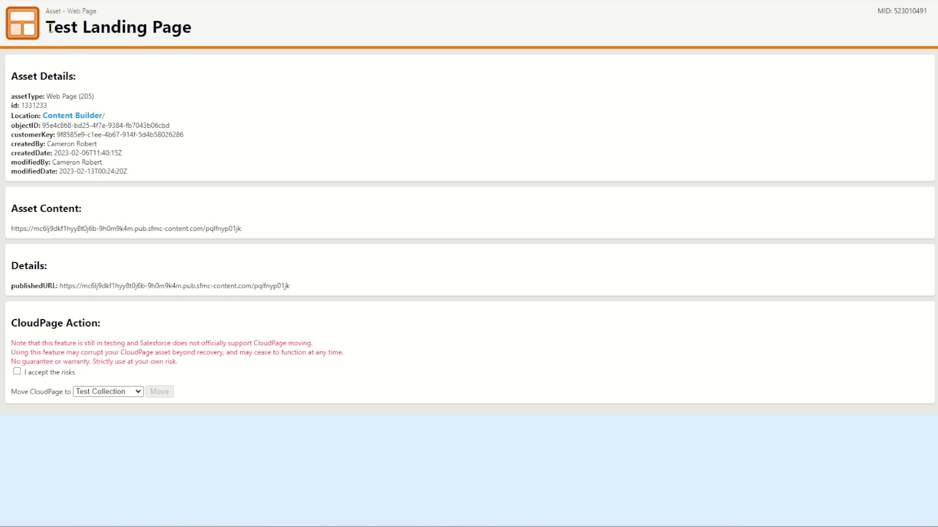
left_click_drag(49, 28, 188, 3)
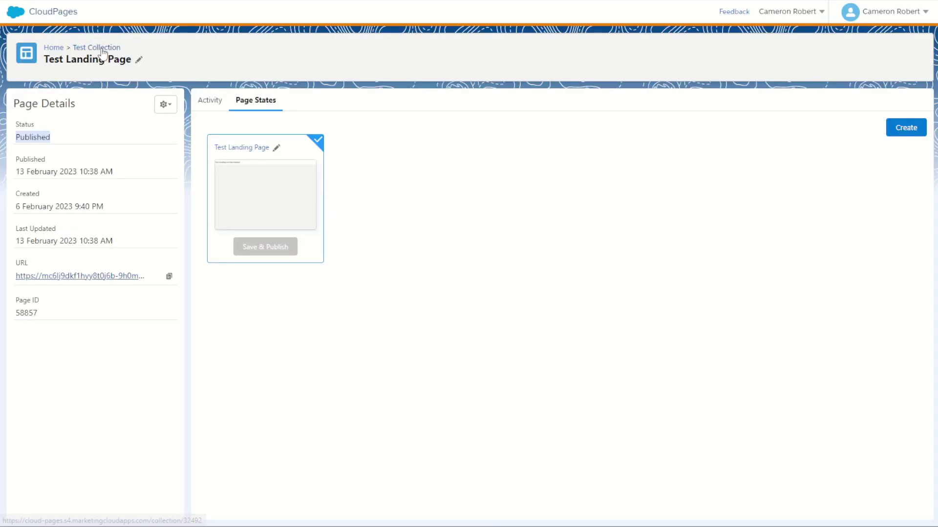
In CloudPages, go back through the collections list and open Test Collection B
left_click(105, 47)
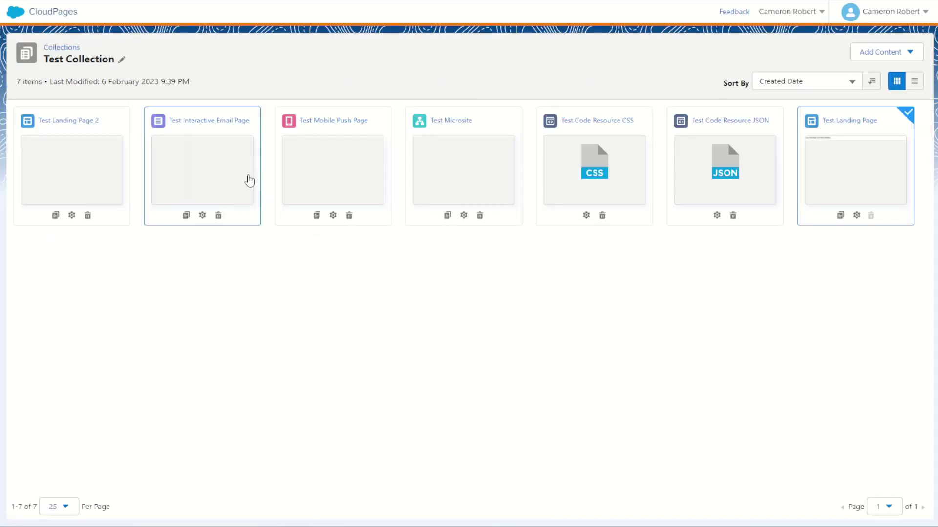
left_click(49, 48)
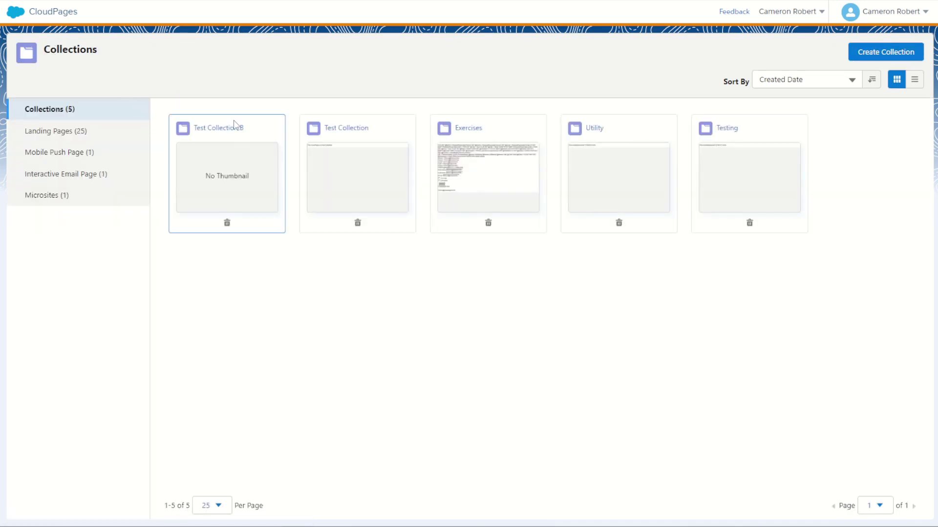
left_click(213, 166)
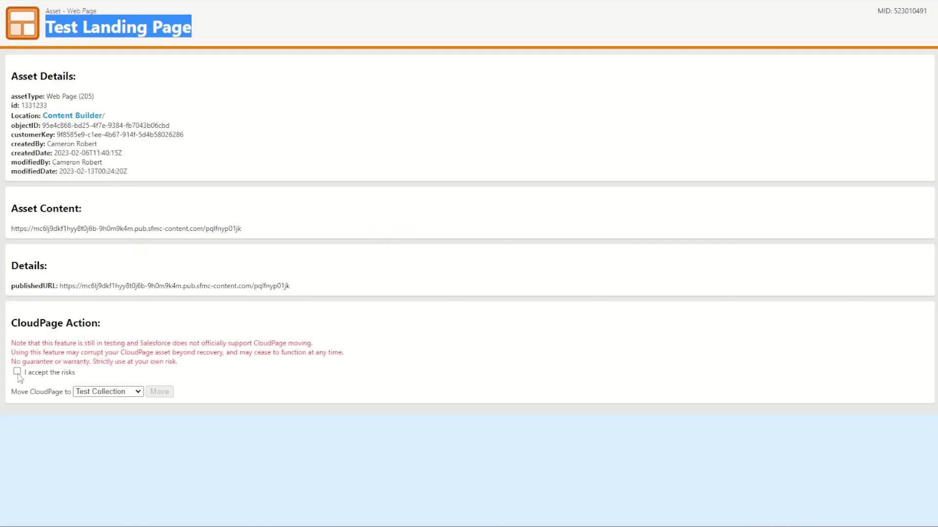
Accept the risks and move Test Landing Page into Test Collection B
left_click(18, 372)
left_click(120, 392)
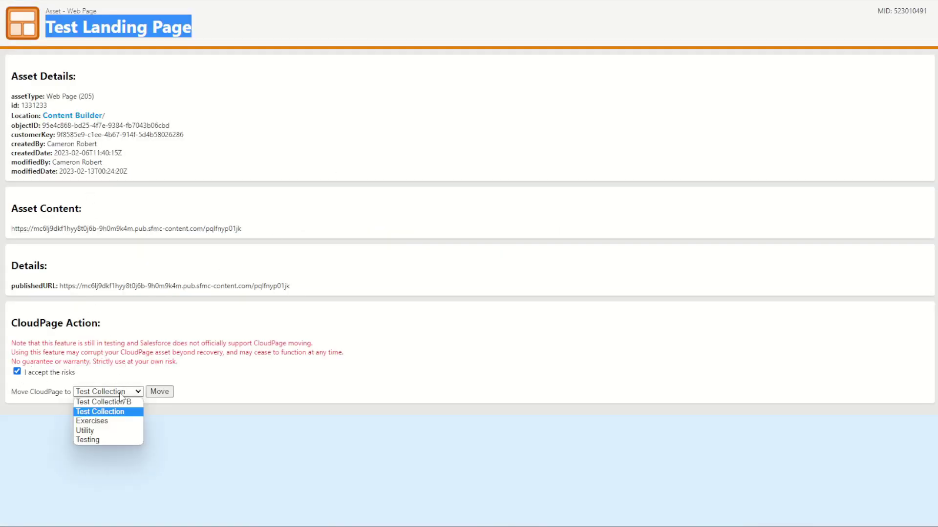
left_click(106, 402)
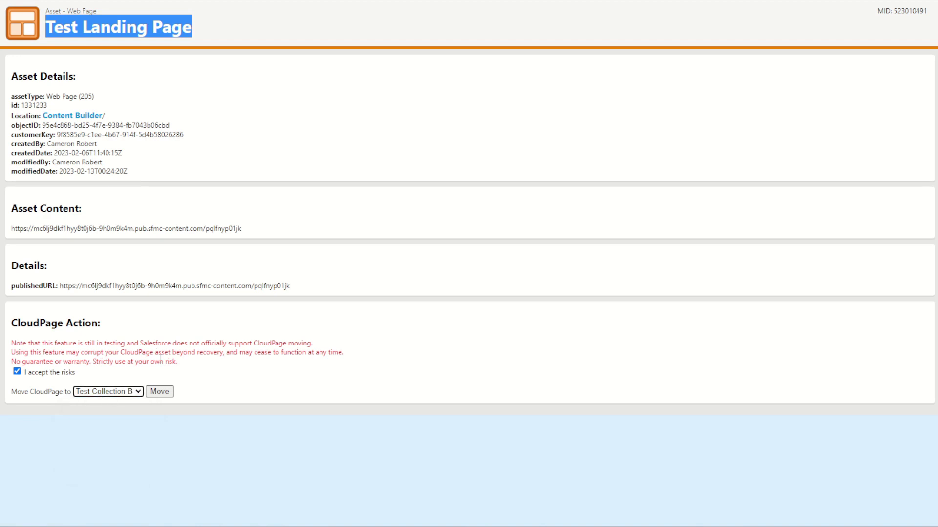
left_click(159, 392)
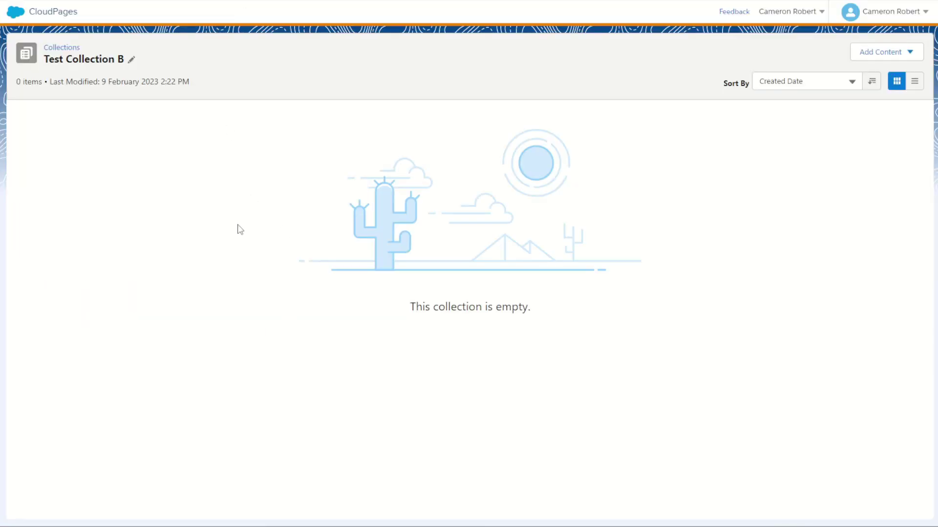
Check Test Collection, then open Test Landing Page's details inside Test Collection B
left_click(66, 46)
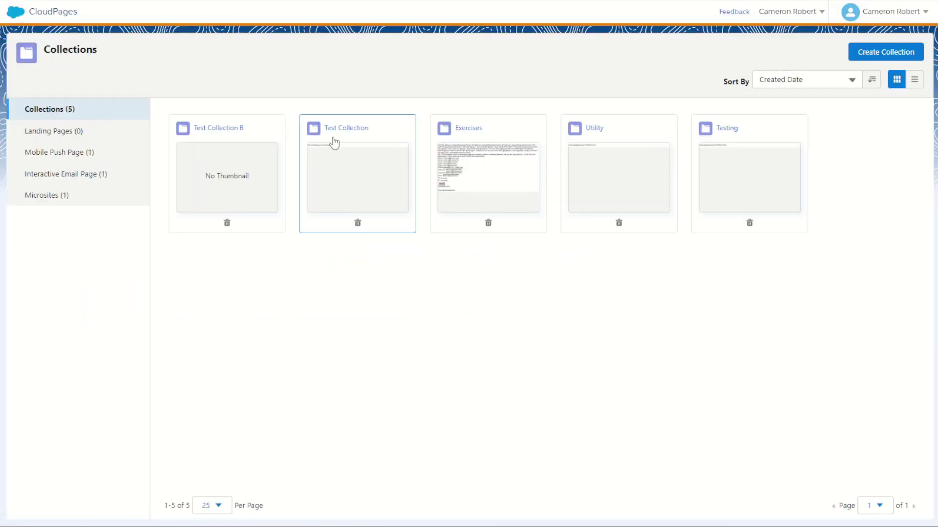
left_click(336, 130)
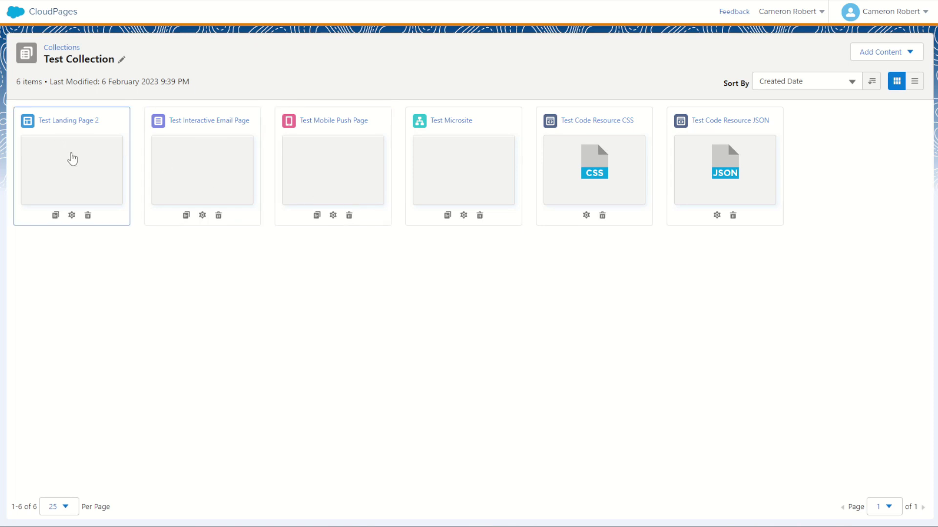
left_click(71, 48)
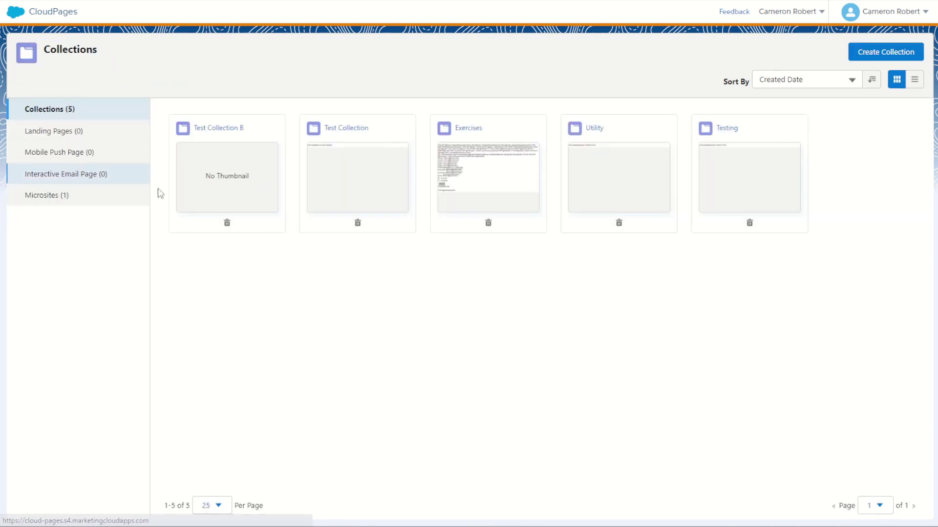
left_click(226, 166)
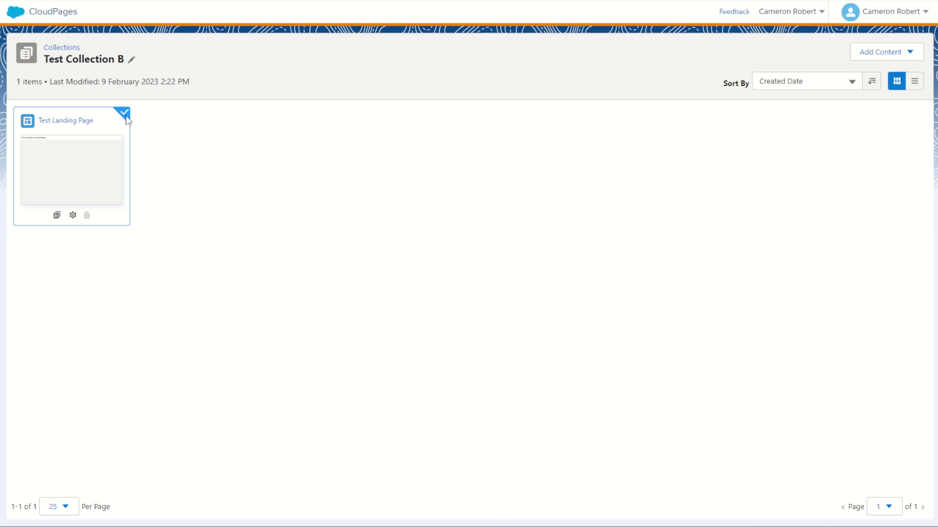
left_click(73, 215)
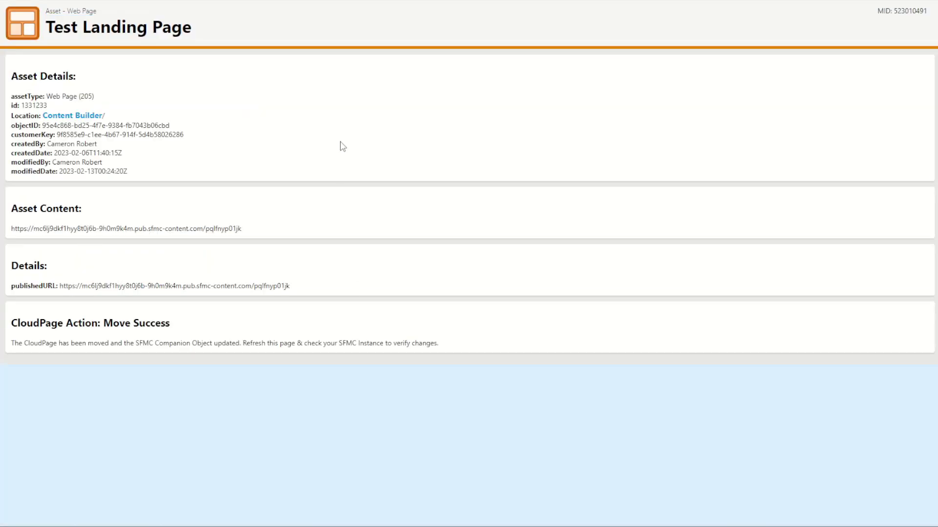
Verify Test Landing Page is Test Collection B's only item in Companion and open its asset page
key("alt+Left")
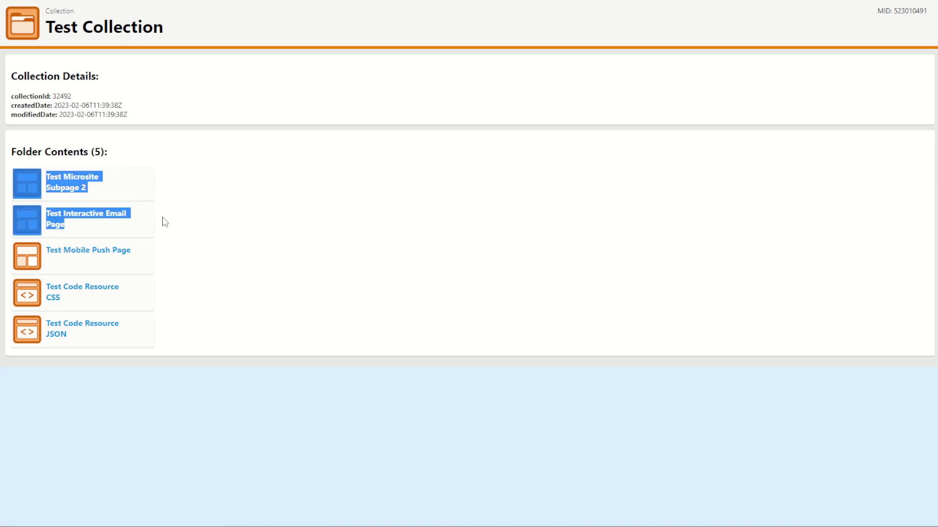
left_click_drag(169, 228, 379, 303)
left_click(379, 302)
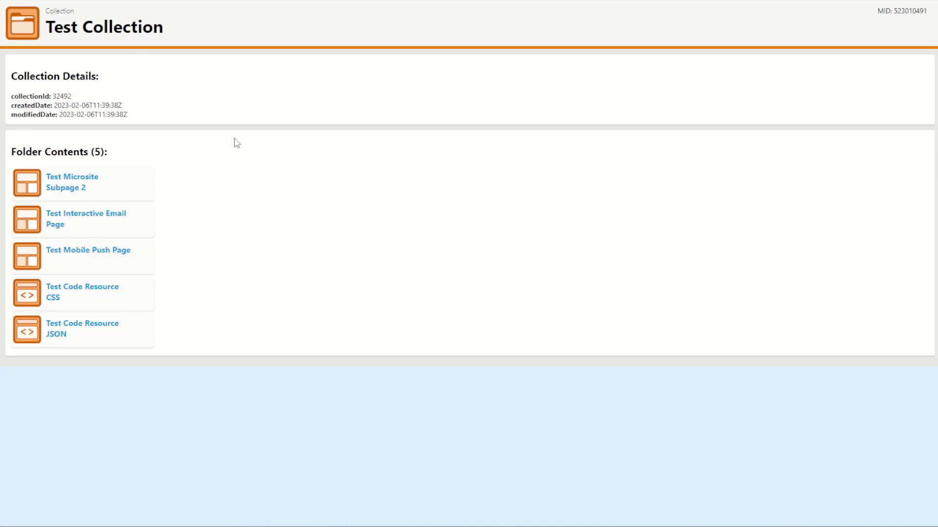
key("alt+Left")
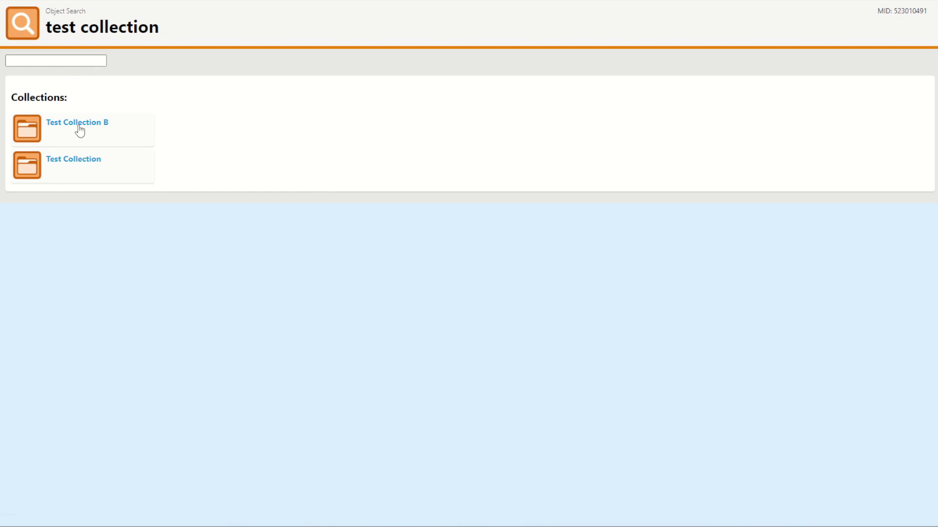
left_click(79, 130)
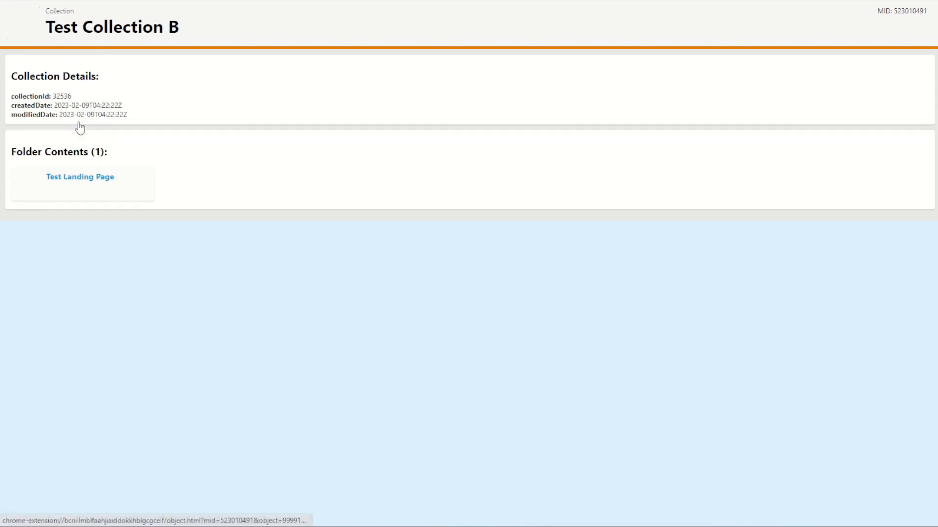
left_click(90, 181)
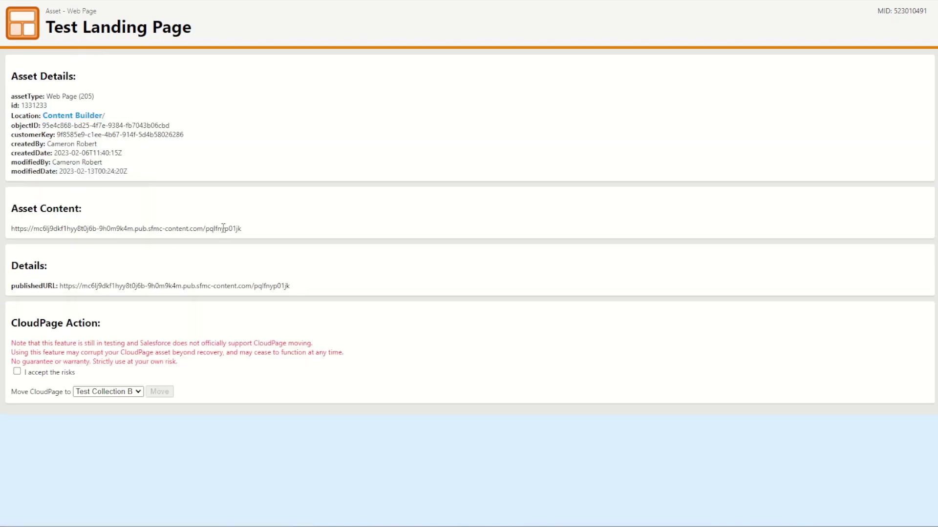
left_click_drag(241, 228, 25, 228)
Accept the moving risks and keep Test Collection B as the move destination
left_click(17, 372)
left_click(96, 392)
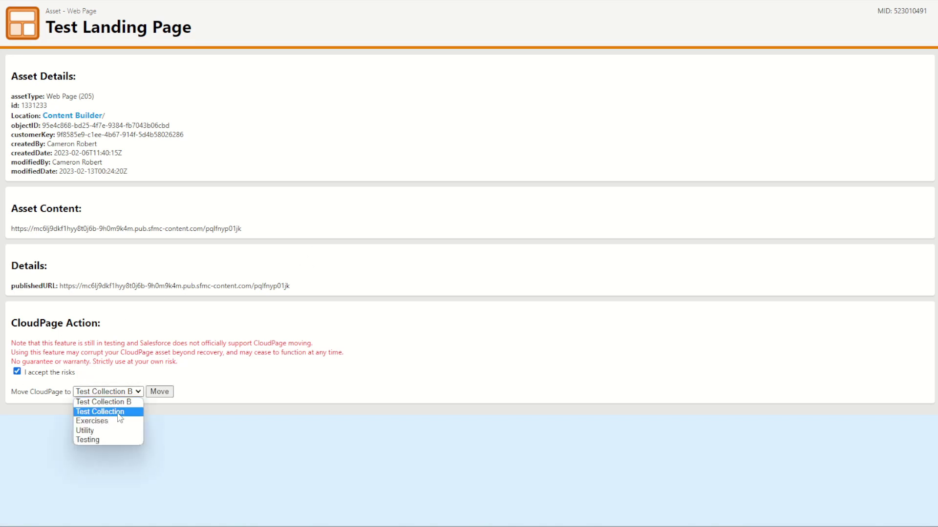
left_click(227, 430)
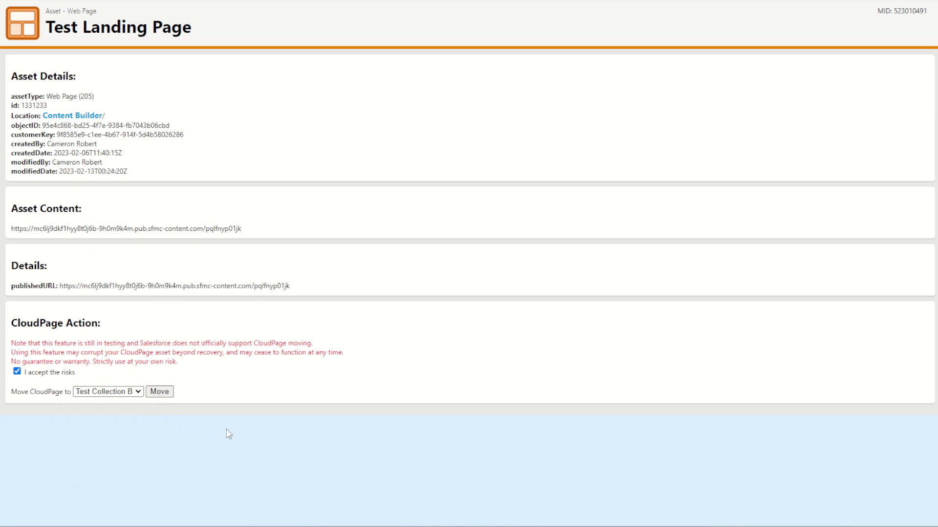
Open the developer console and inspect the 'Working' log and logged page details object
key("F12")
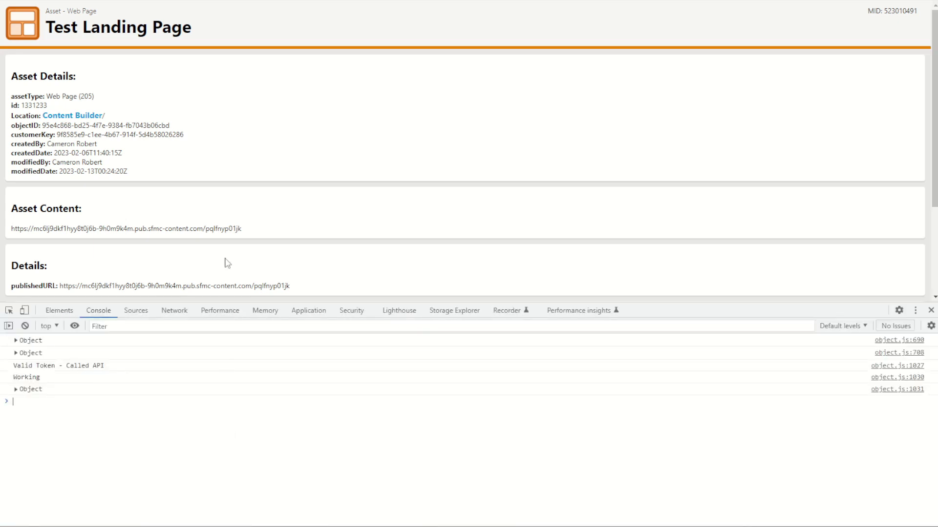
scroll(261, 217, "down", 3)
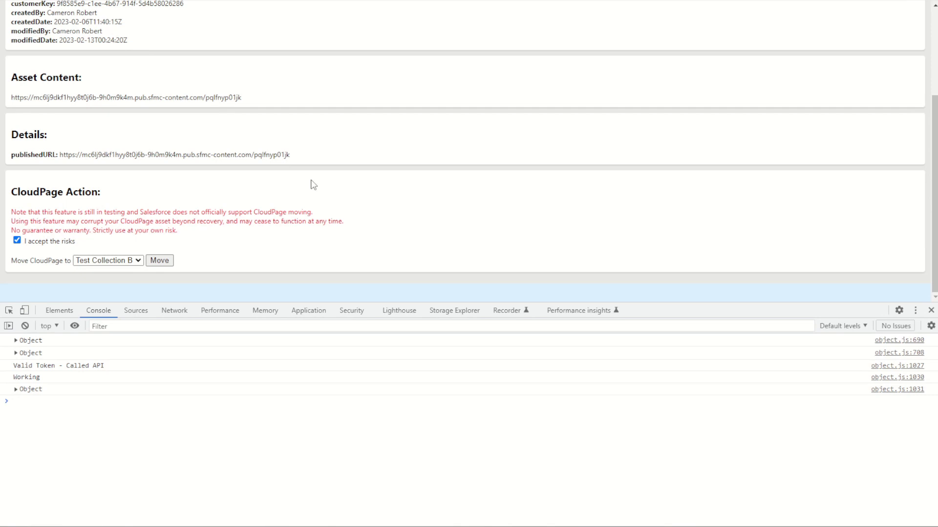
scroll(313, 184, "up", 3)
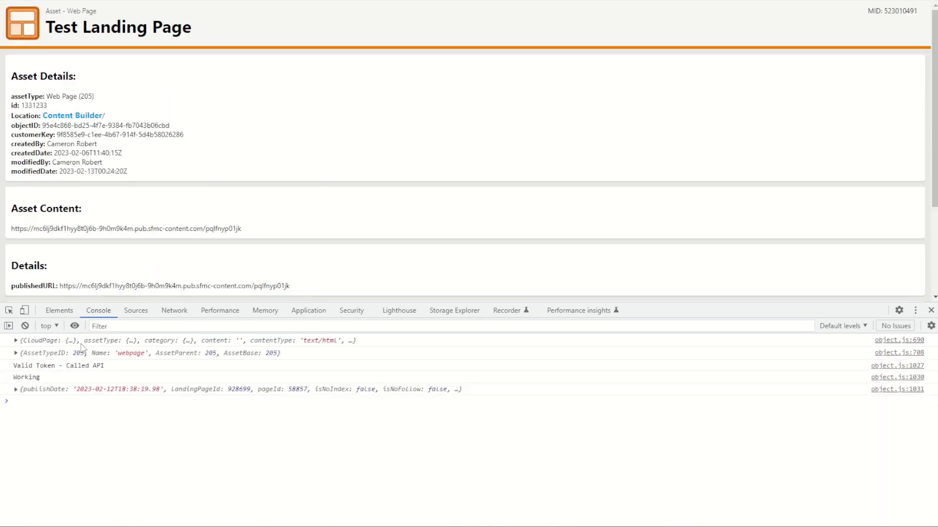
scroll(249, 142, "down", 3)
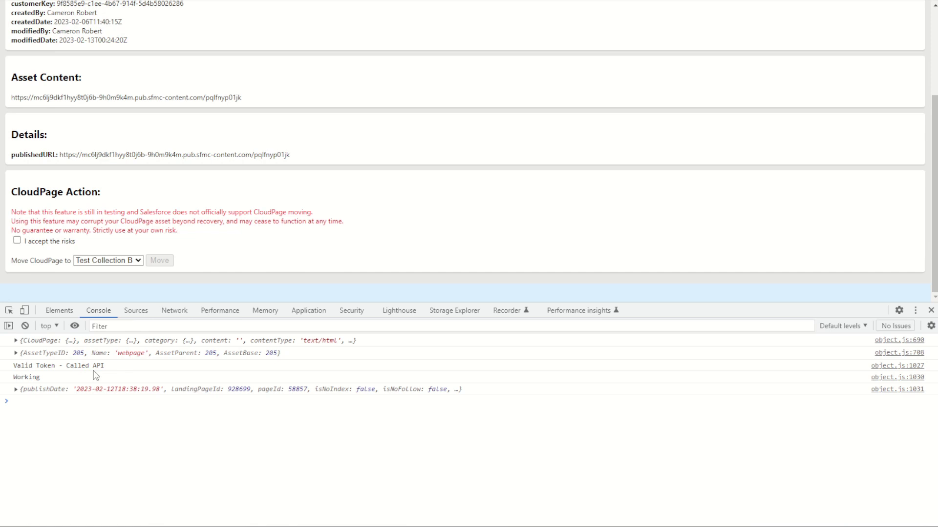
left_click_drag(14, 378, 33, 379)
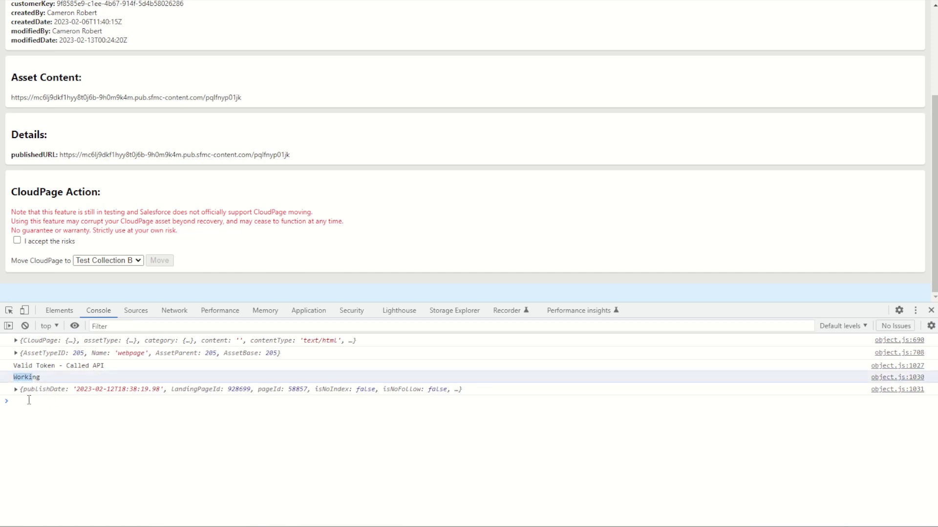
left_click(16, 390)
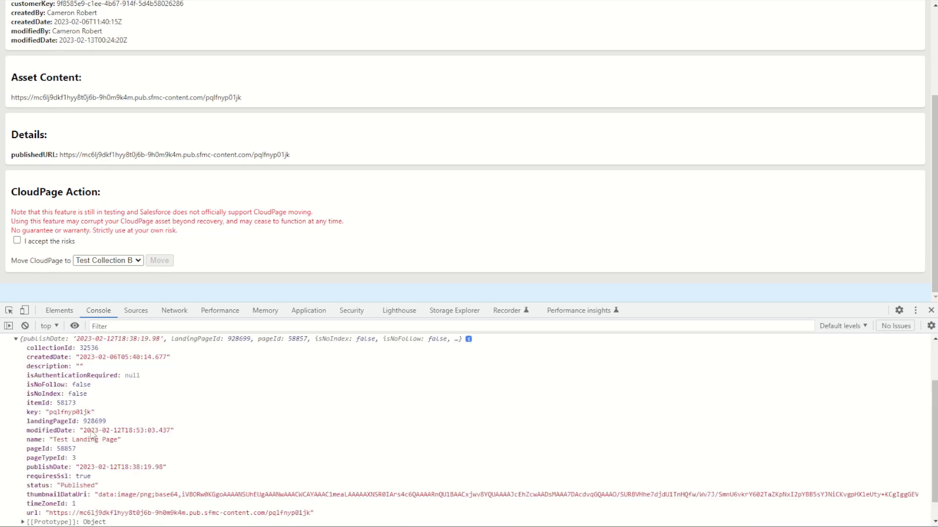
scroll(83, 466, "up", 2)
left_click(16, 390)
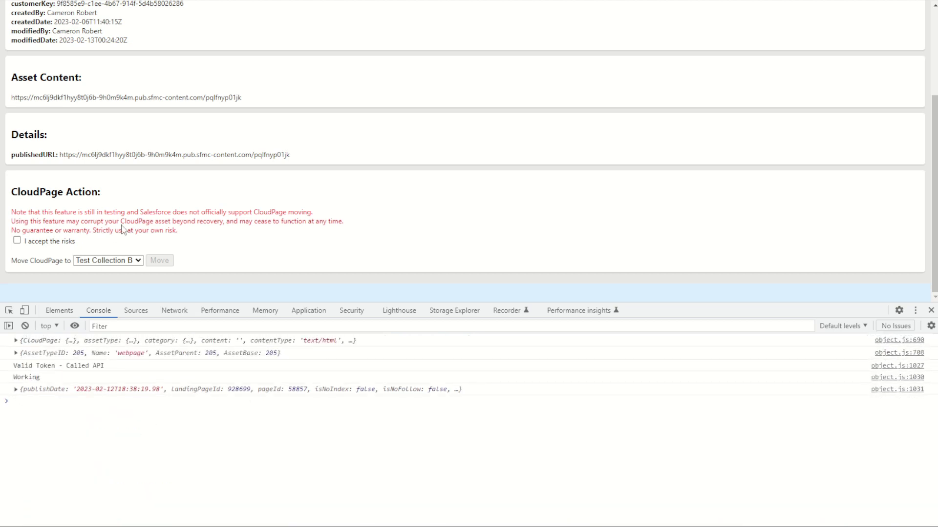
Accept the moving risks and set the move destination to Test Collection
left_click(17, 240)
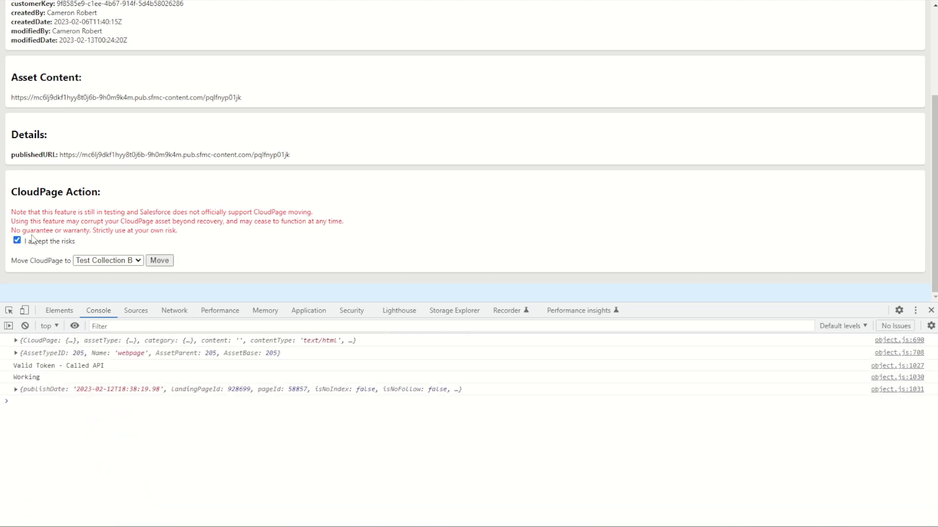
left_click(124, 259)
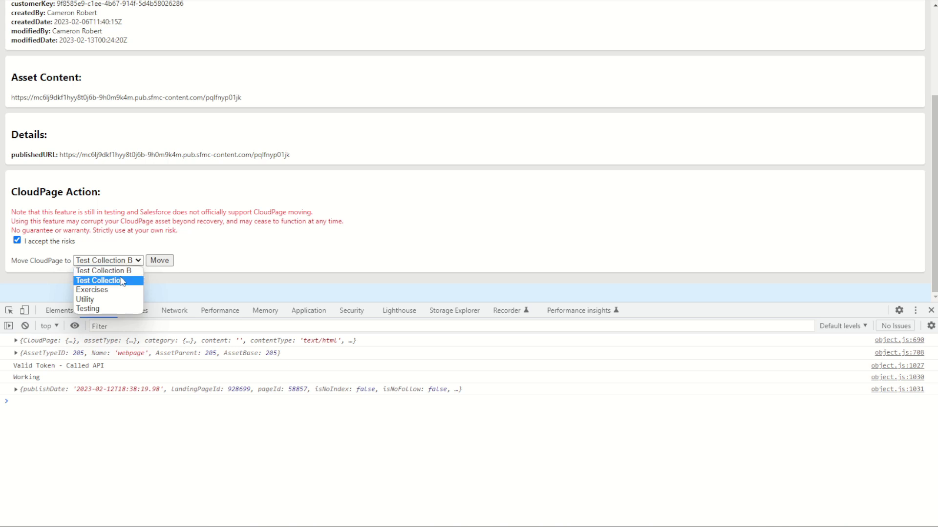
left_click(120, 278)
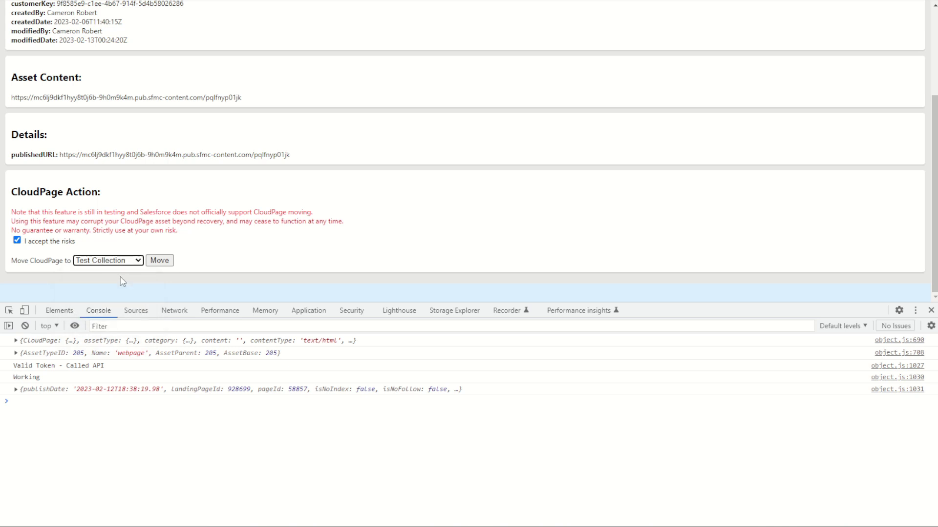
Move Test Landing Page back into Test Collection while capturing Fetch/XHR network requests
left_click(178, 311)
left_click(233, 345)
left_click(160, 260)
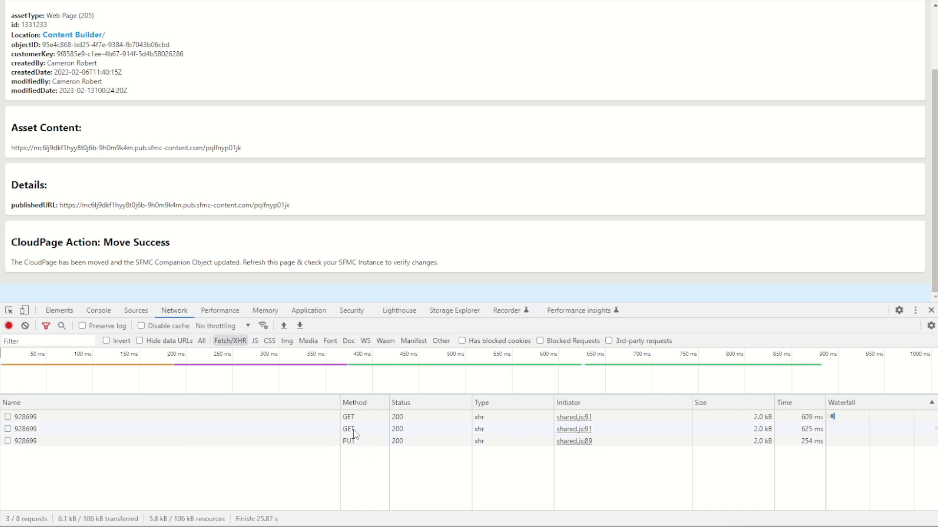
Inspect the second GET and the PUT requests of the move, including the GET response
left_click(355, 434)
left_click(350, 442)
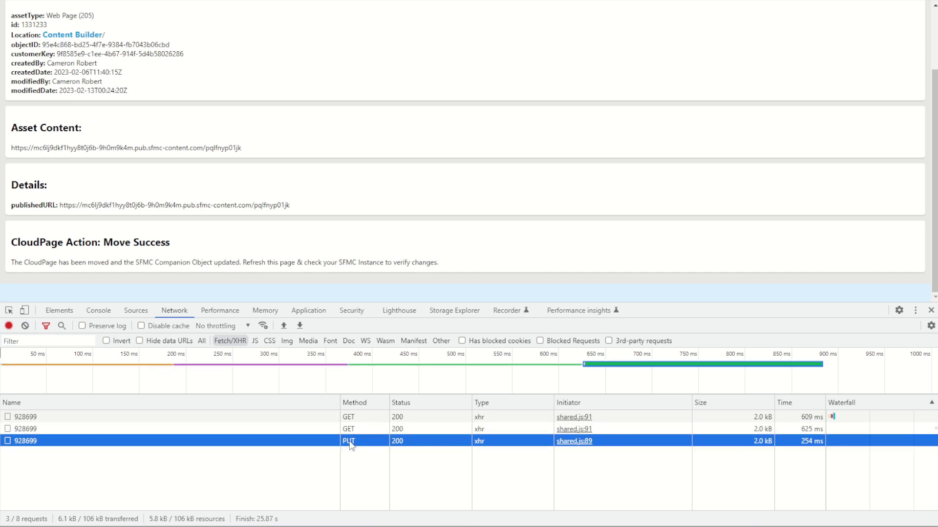
left_click(304, 144)
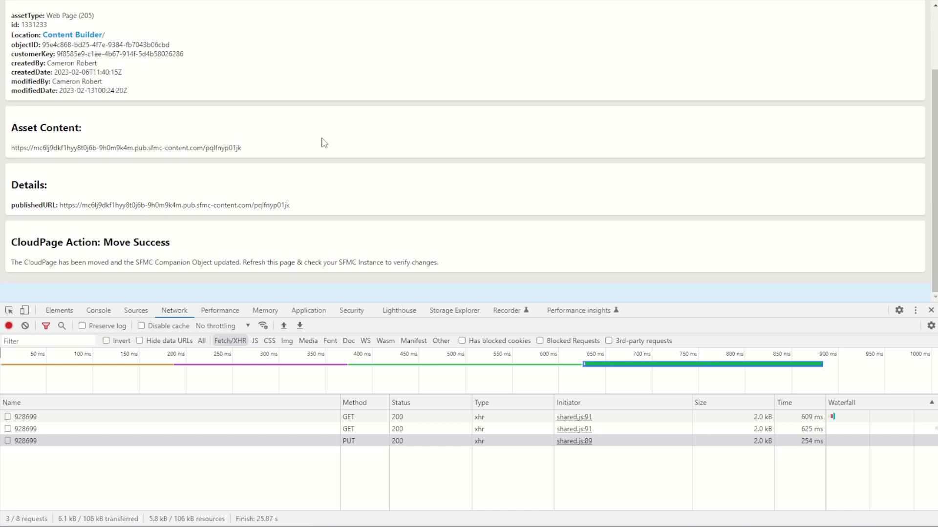
left_click(303, 429)
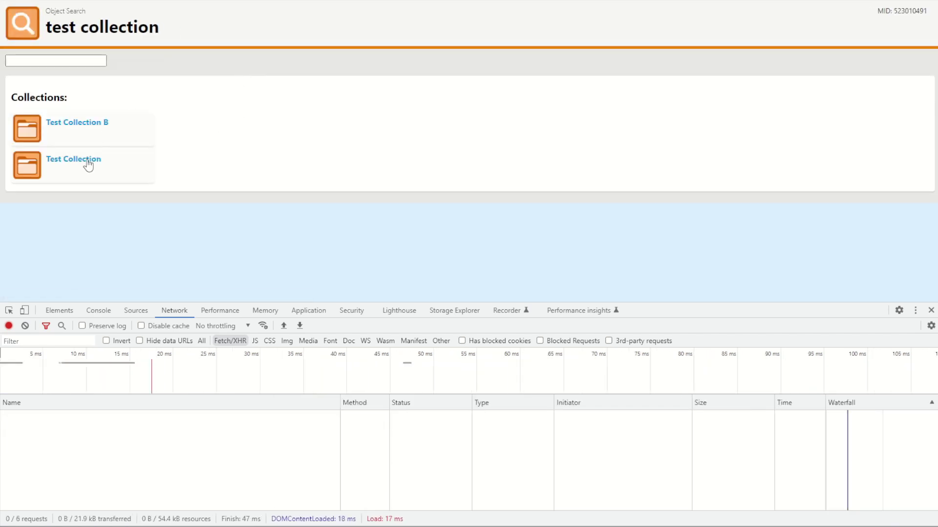
Check Test Landing Page in CloudPages and empty Test Collection B, then reopen Test Collection
left_click(86, 161)
scroll(244, 182, "down", 1)
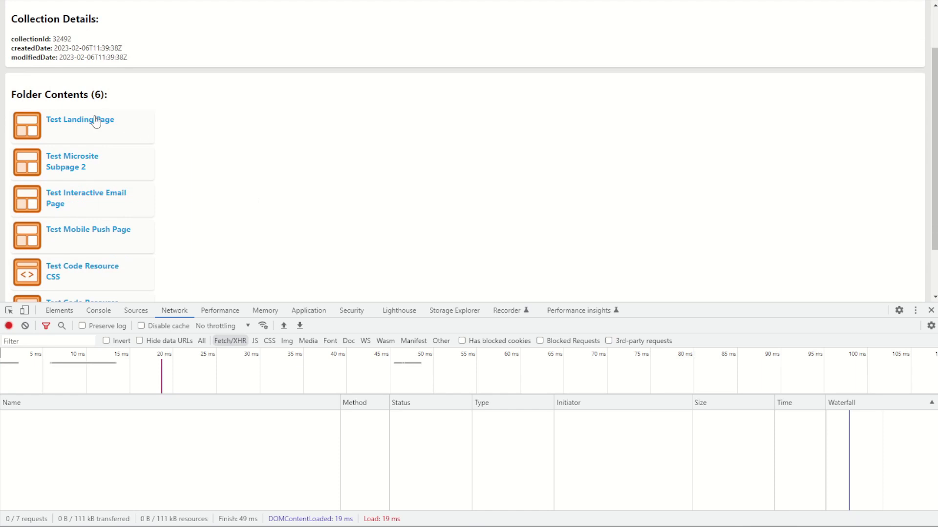
left_click(63, 126)
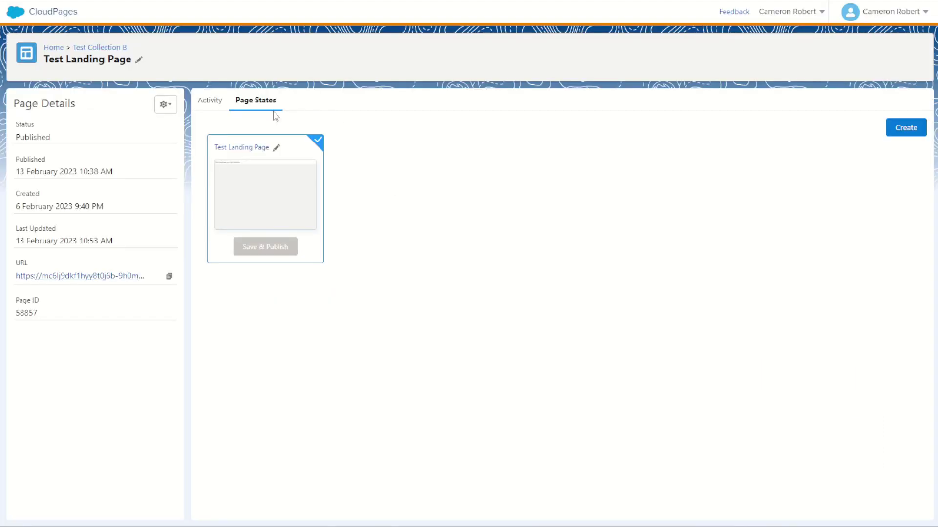
left_click(98, 48)
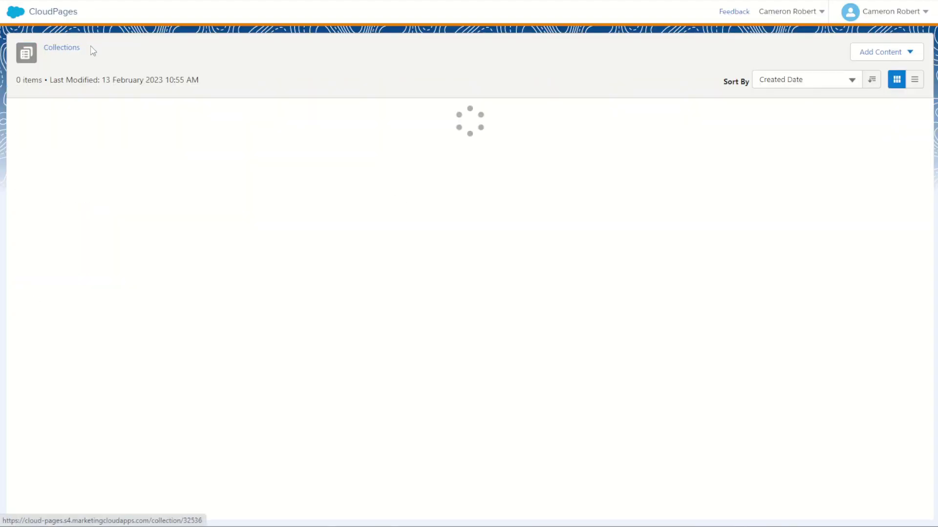
left_click(61, 47)
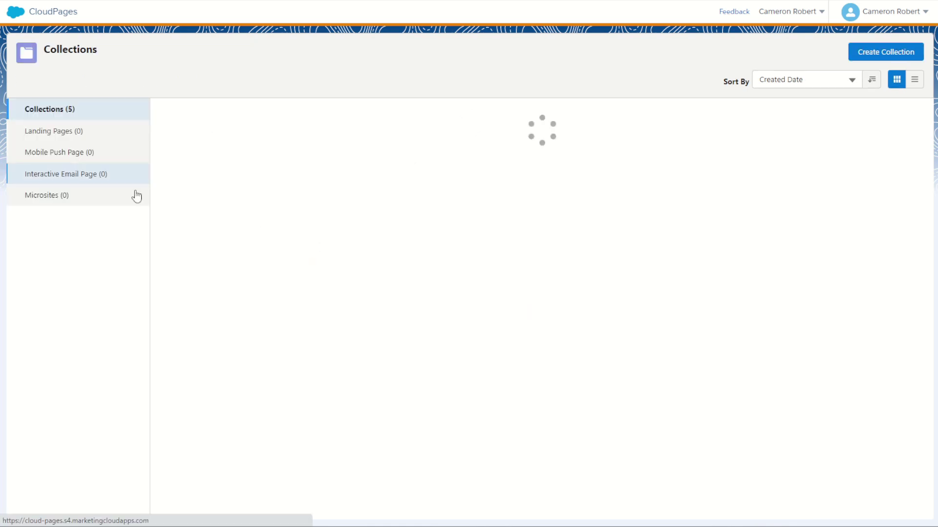
left_click(345, 154)
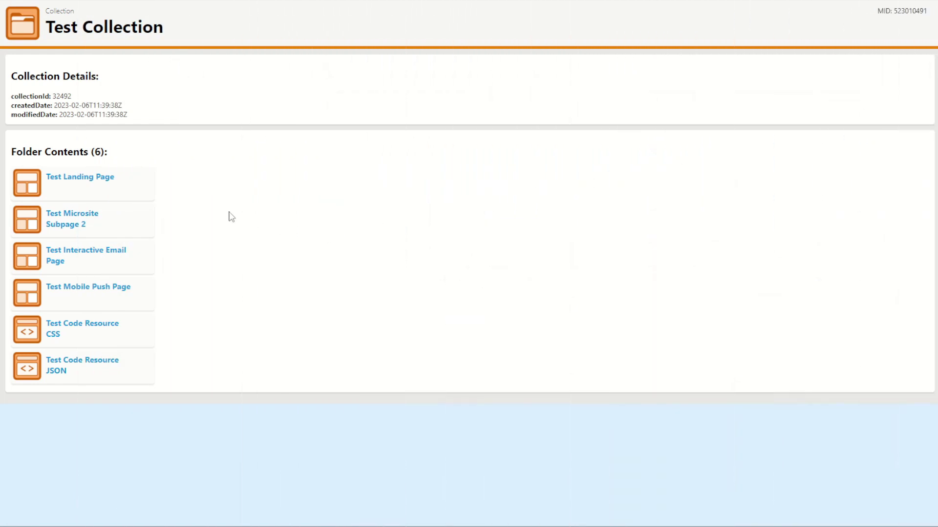
Move Test Landing Page into Test Collection B, accepting the risks
left_click(107, 180)
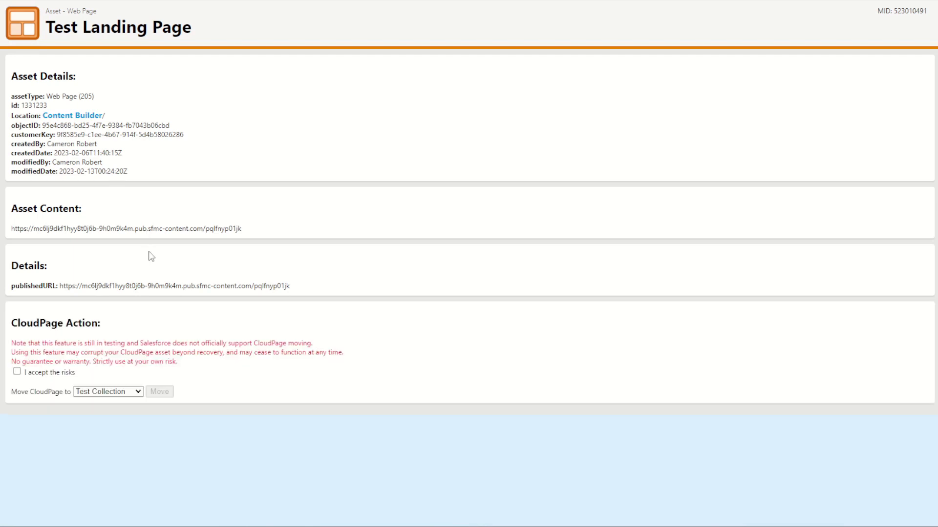
left_click(17, 372)
left_click(120, 394)
left_click(104, 400)
left_click(159, 392)
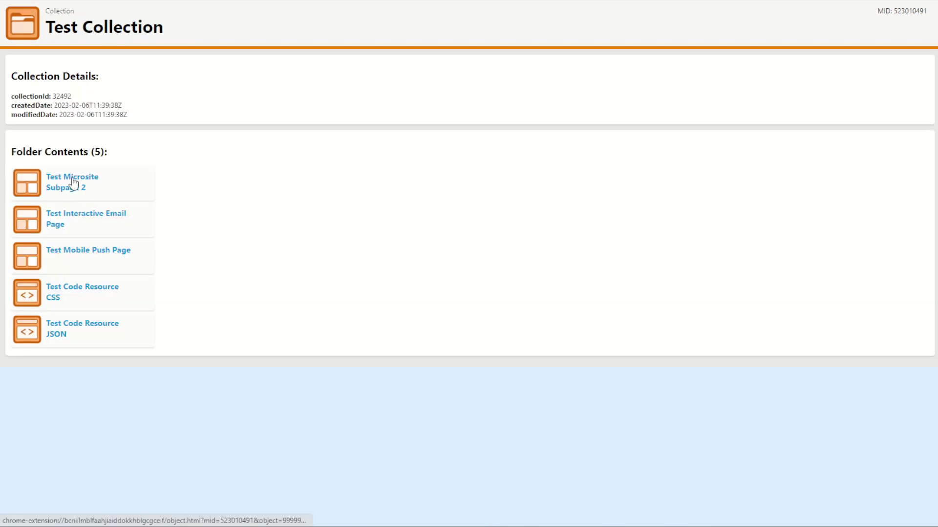
Move Test Interactive Email Page into Test Collection B
left_click(115, 217)
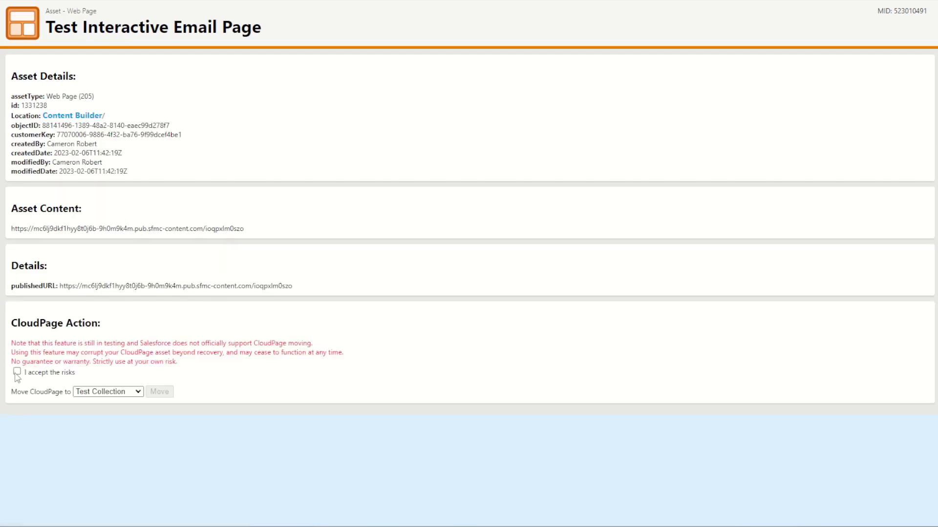
left_click(17, 371)
left_click(107, 391)
left_click(104, 402)
left_click(166, 392)
key("alt+Left")
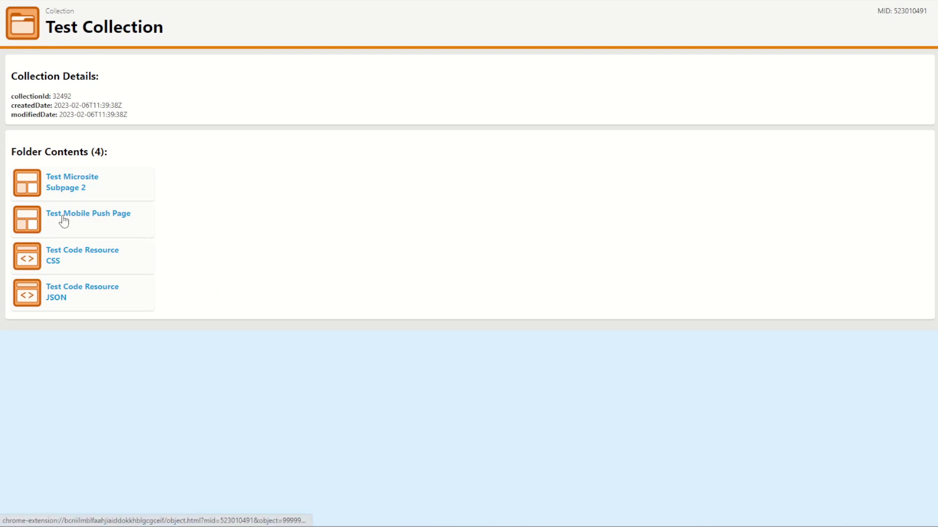
Move Test Mobile Push Page into Test Collection B
left_click(83, 216)
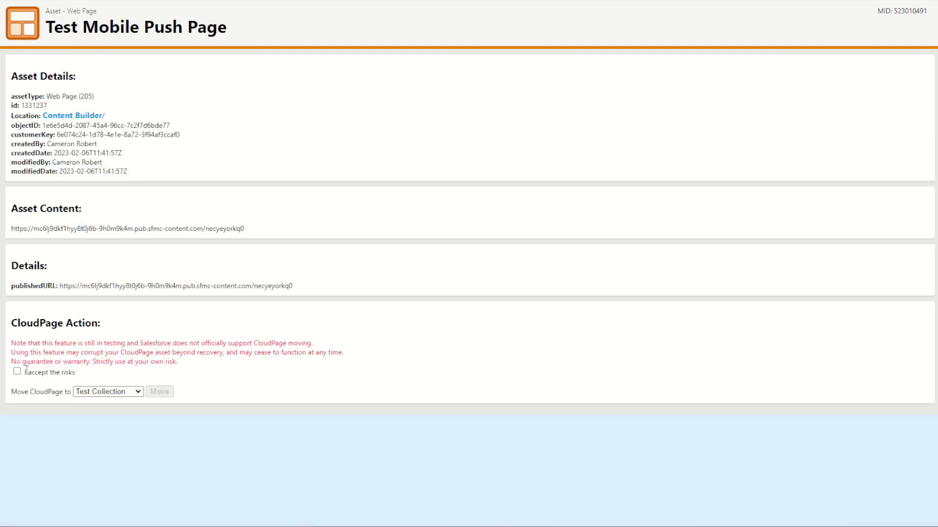
left_click(17, 372)
left_click(107, 391)
left_click(104, 402)
left_click(166, 392)
key("alt+Left")
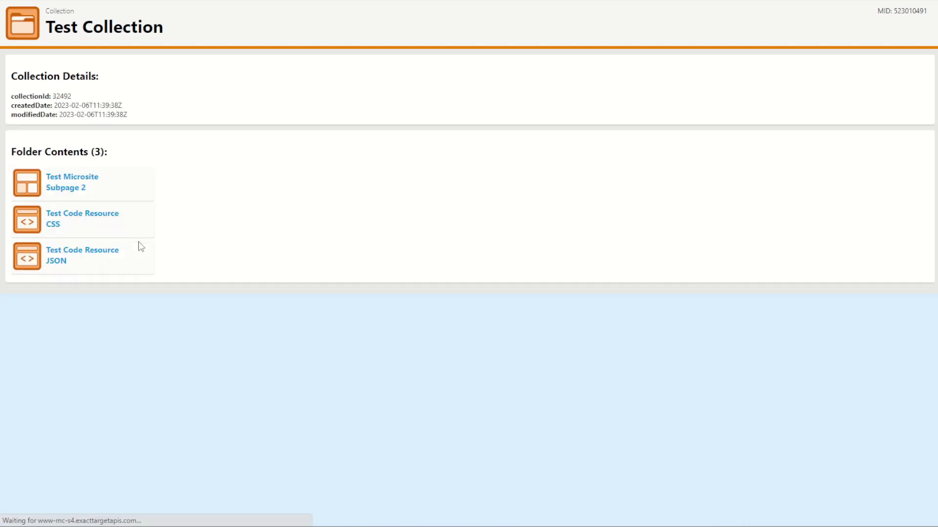
Move Test Code Resource CSS into Test Collection B
left_click(58, 221)
left_click(17, 372)
left_click(107, 392)
left_click(95, 402)
left_click(167, 389)
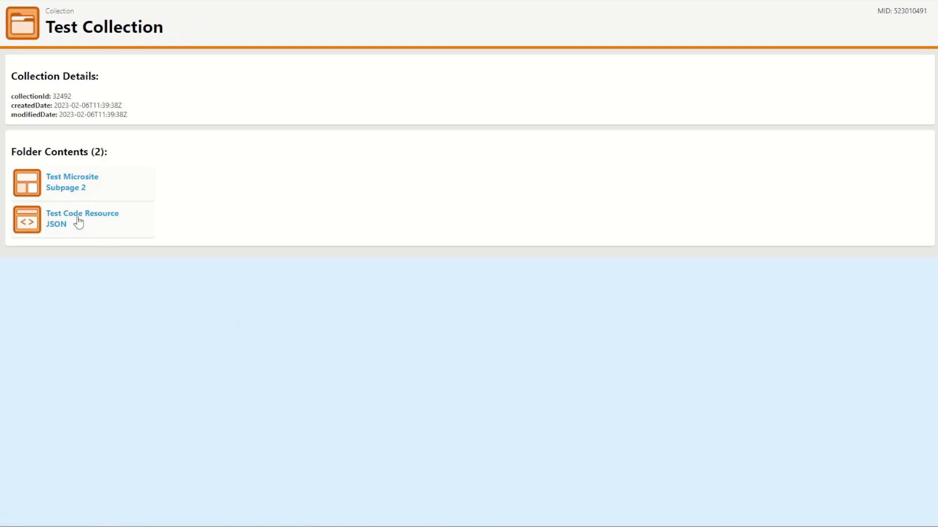
Move Test Code Resource JSON into Test Collection B
left_click(78, 221)
left_click(18, 373)
left_click(107, 392)
left_click(108, 403)
left_click(171, 393)
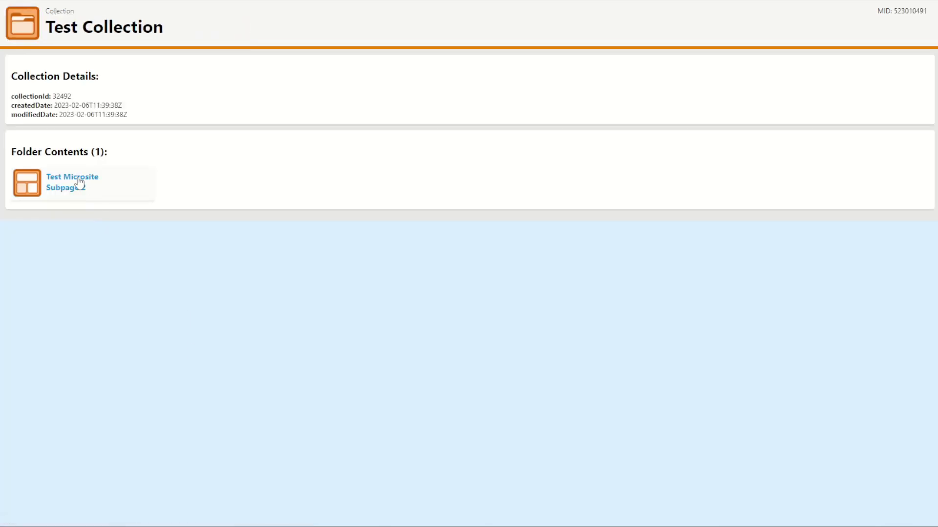
left_click(78, 185)
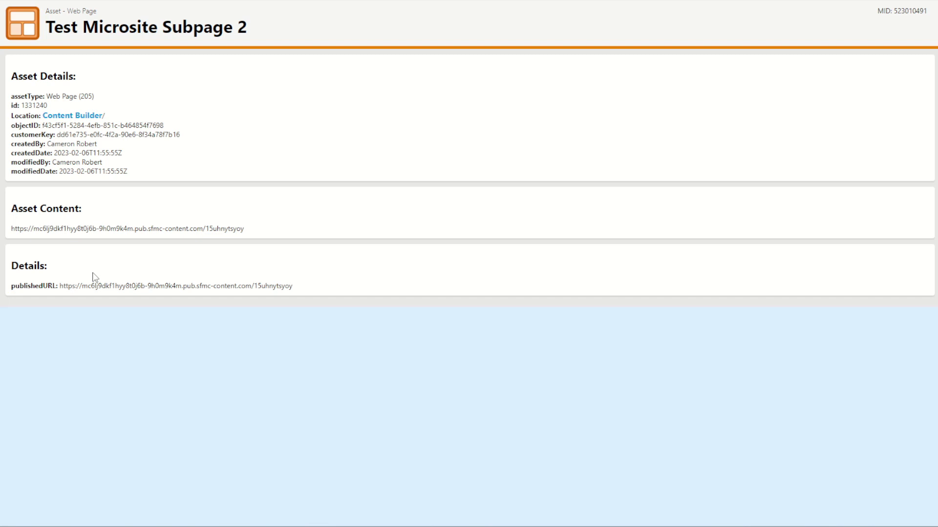
key("alt+Left")
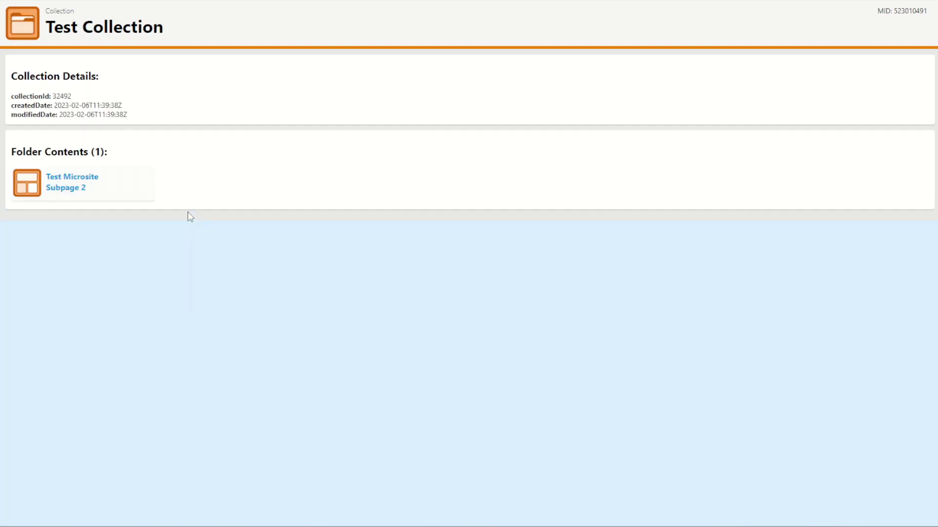
Glance at Test Collection, then open Test Collection B listing its five moved items
key("alt+Left")
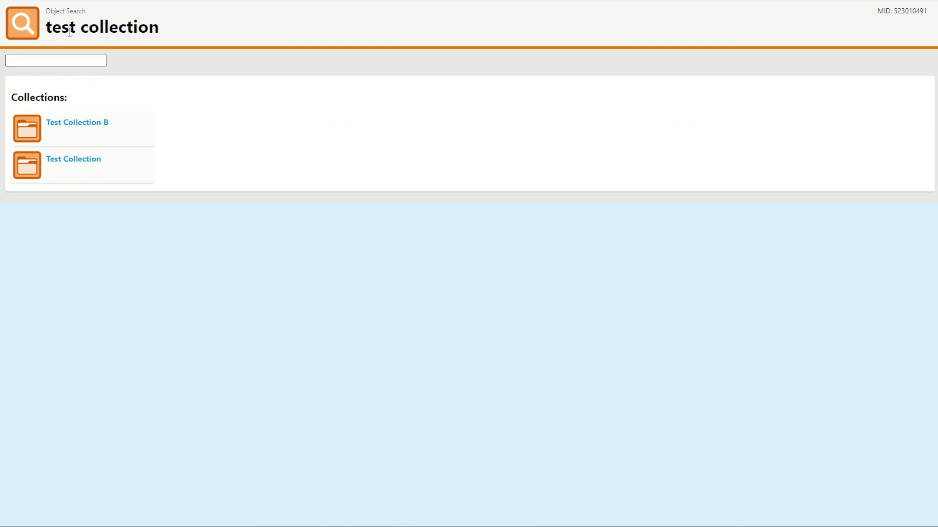
left_click(82, 162)
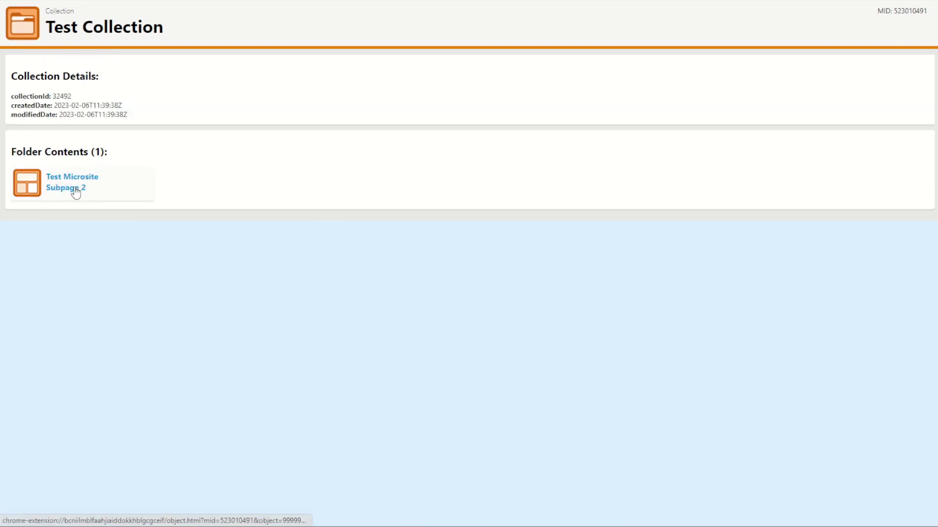
key("alt+Left")
left_click(89, 126)
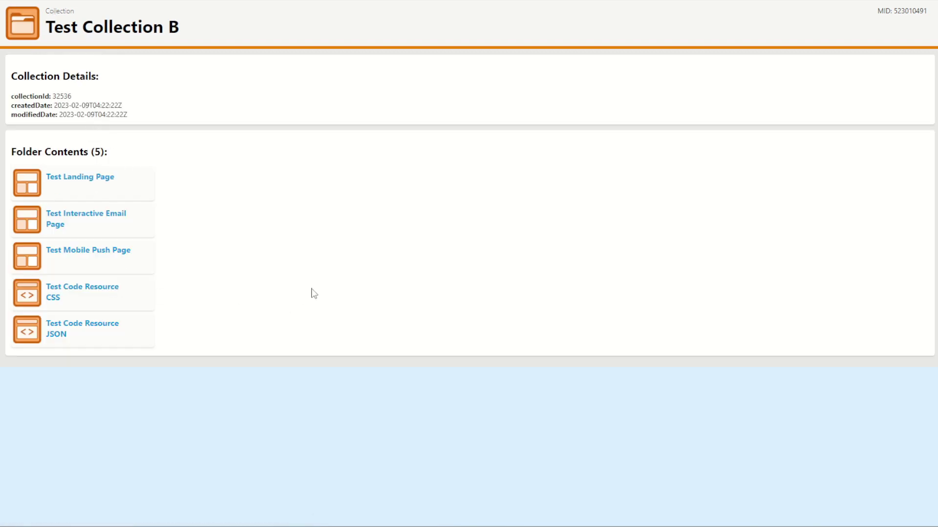
In CloudPages, check Test Collection, then open Test Collection B and highlight its five-item count
key("ctrl+Tab")
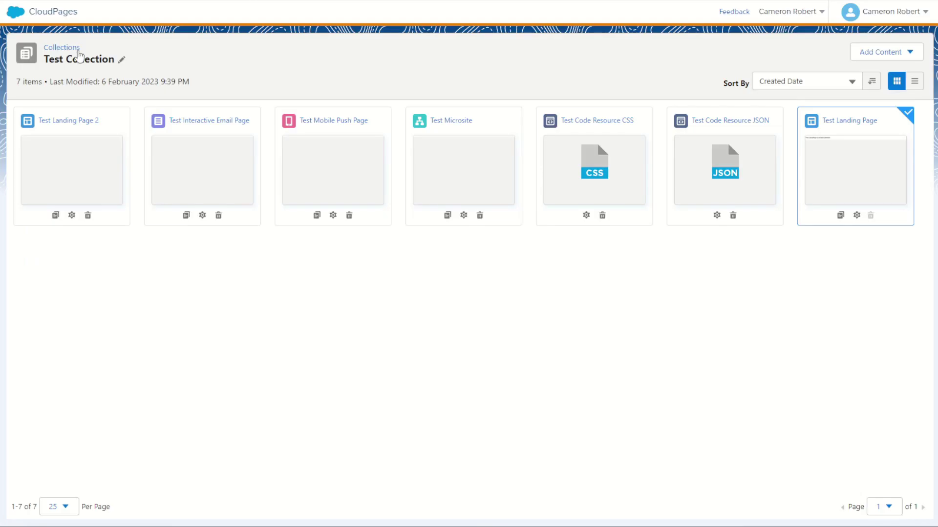
left_click(63, 45)
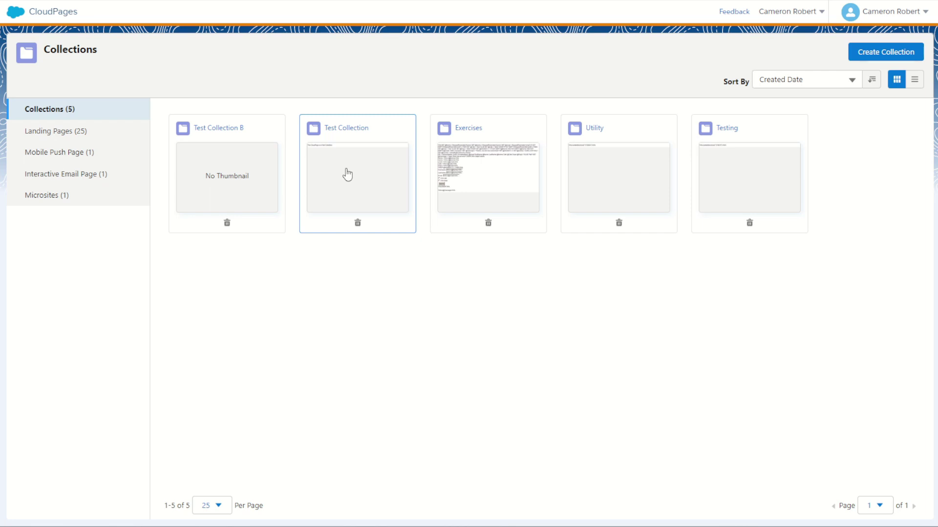
left_click(347, 175)
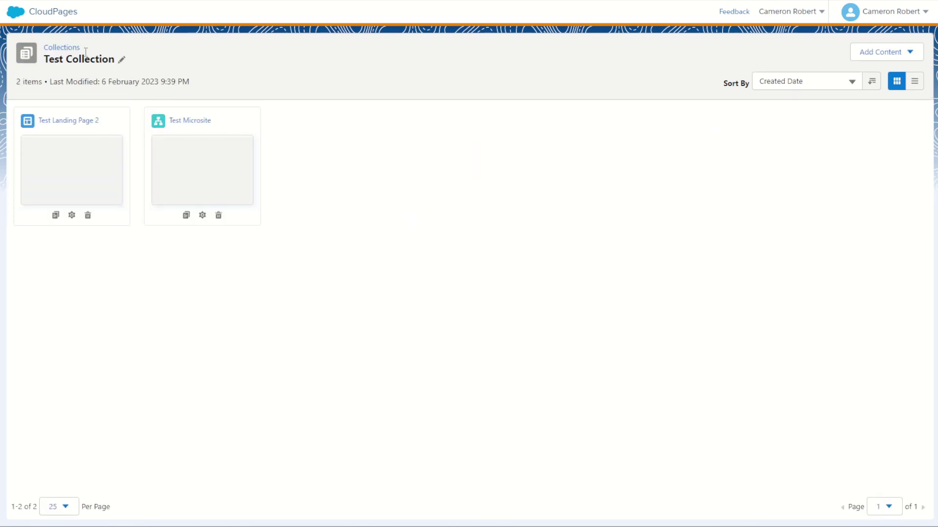
left_click(57, 45)
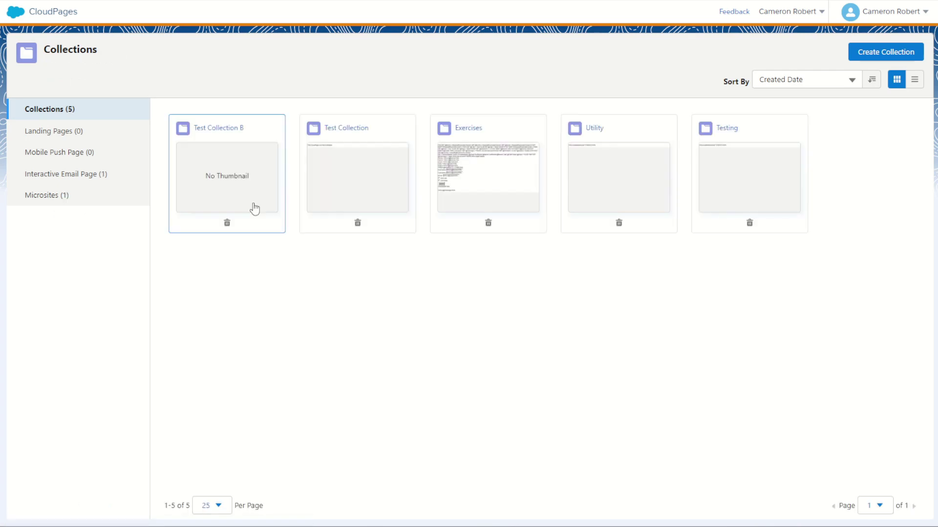
left_click(243, 172)
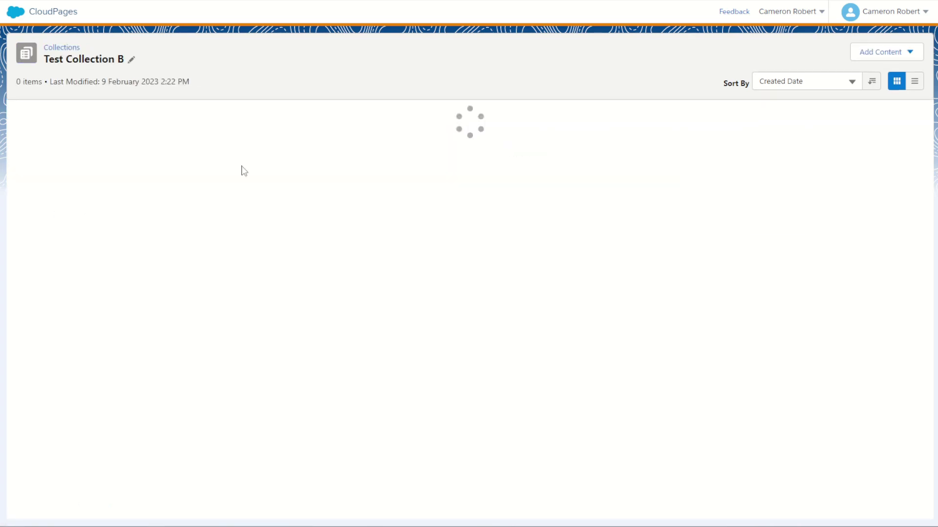
double_click(22, 82)
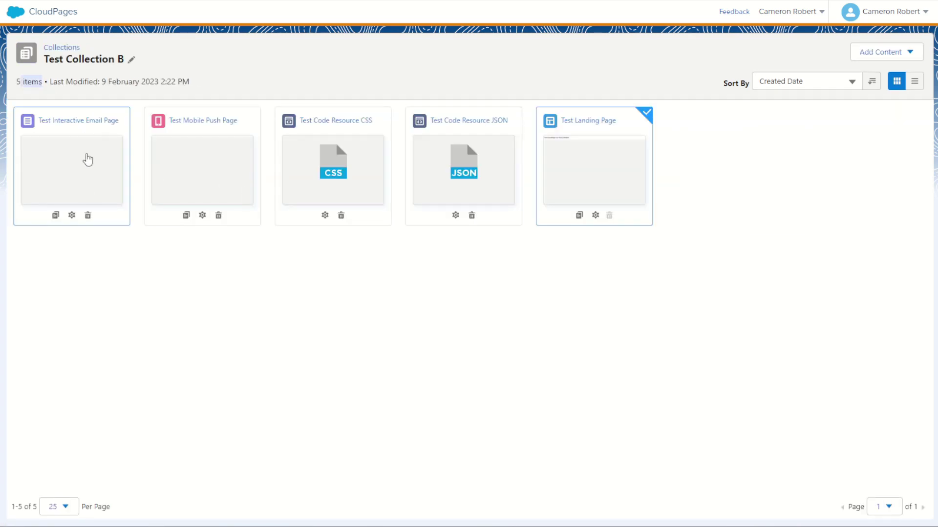
left_click(328, 308)
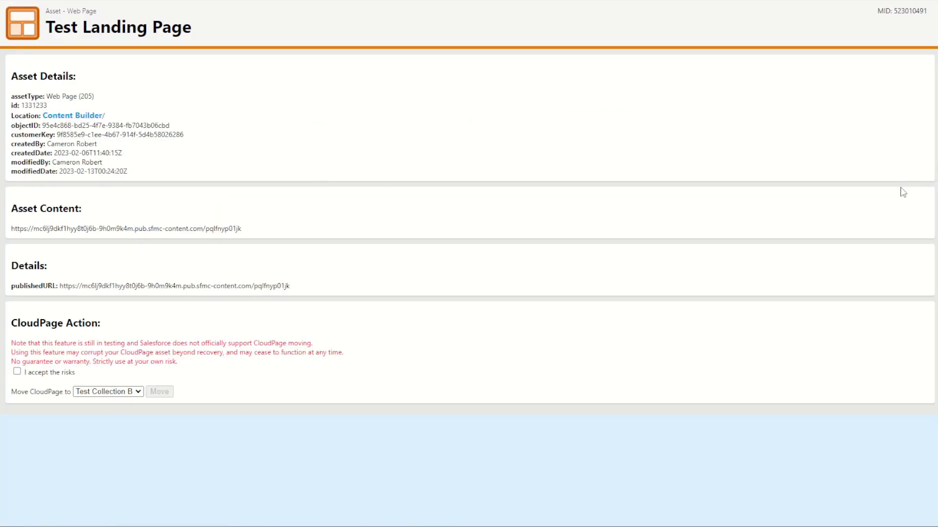